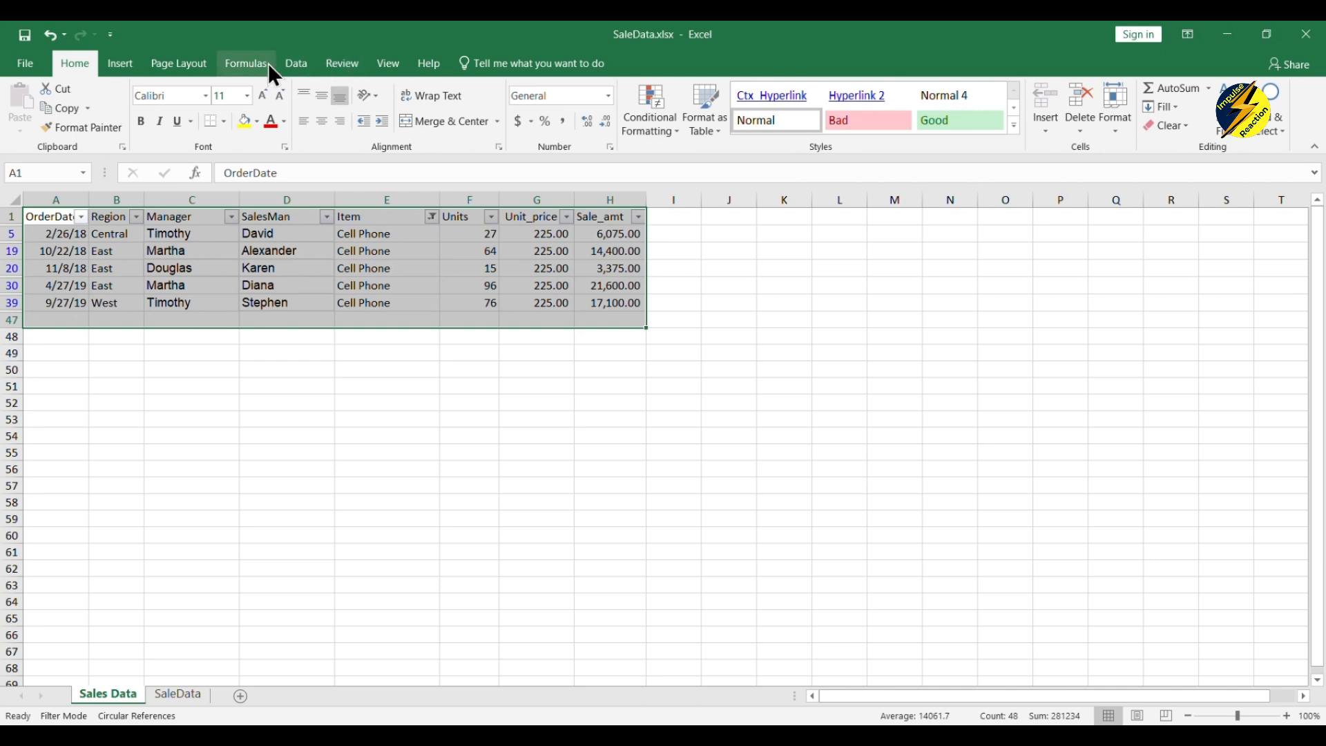
- Protect the Sales Data sheet with a password, allowing only selection of locked and unlocked cells
{"action": "left_click", "coordinate": [339, 69]}
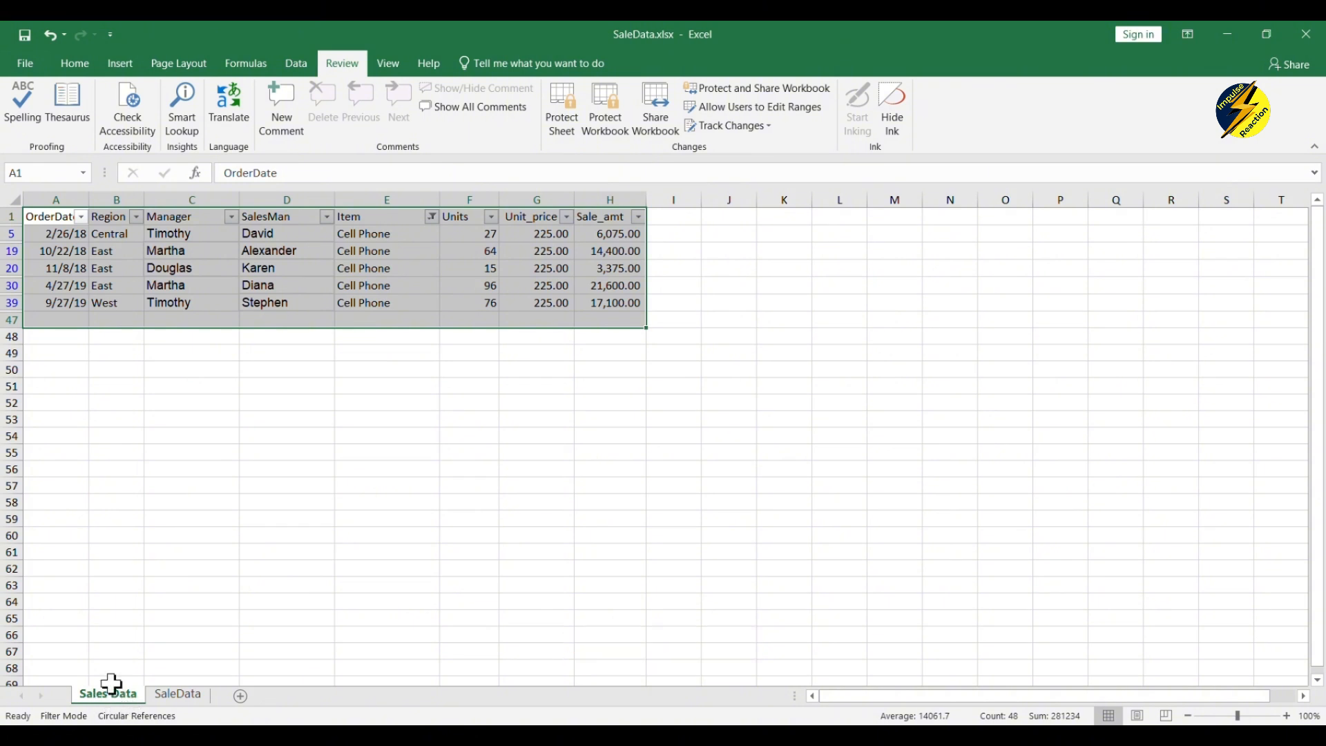
{"action": "left_click", "coordinate": [567, 122]}
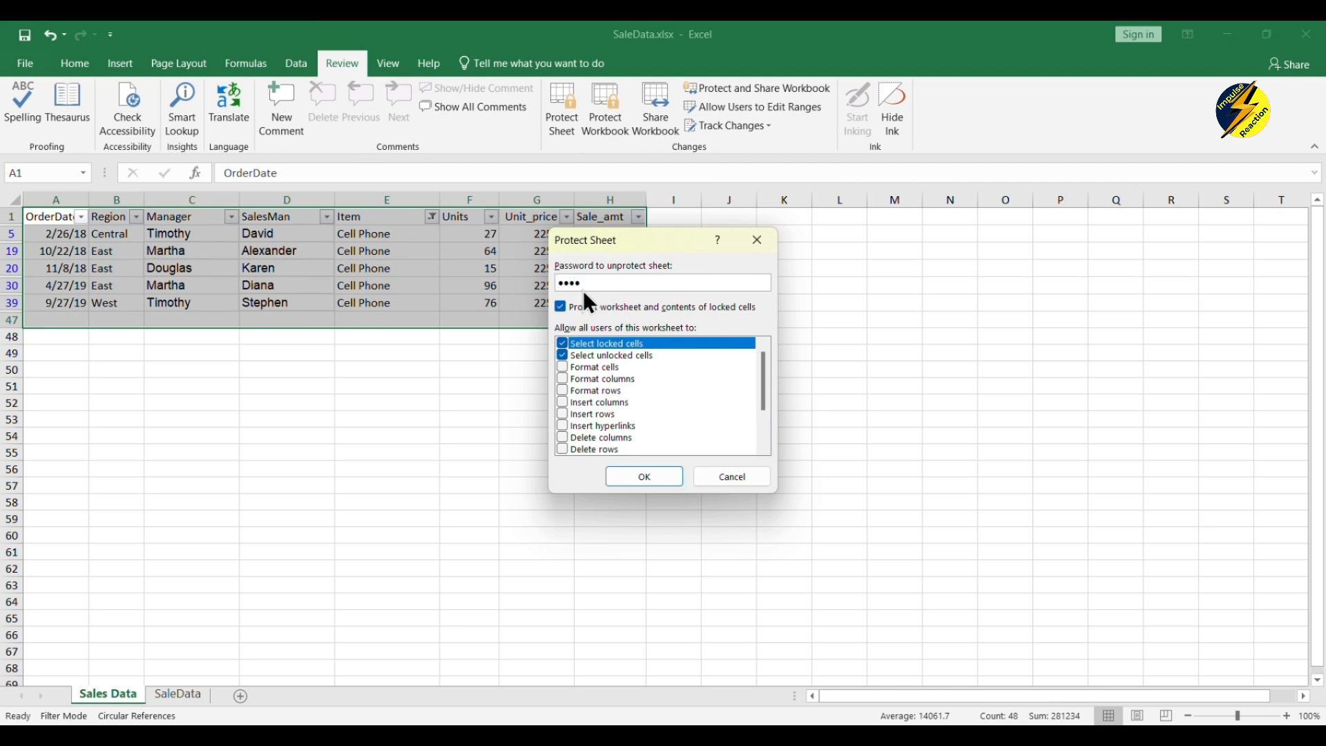
{"action": "left_click", "coordinate": [628, 477]}
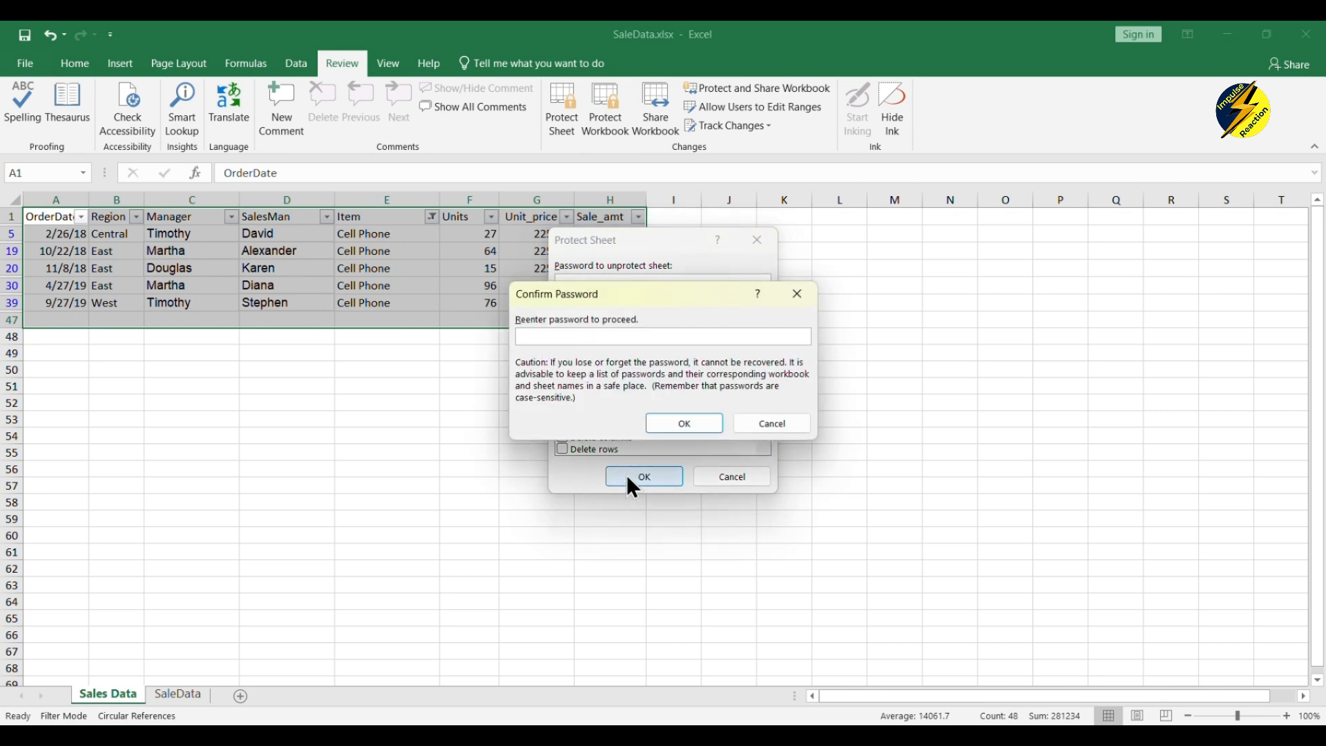
{"action": "type", "text": "1234"}
{"action": "left_click", "coordinate": [699, 423]}
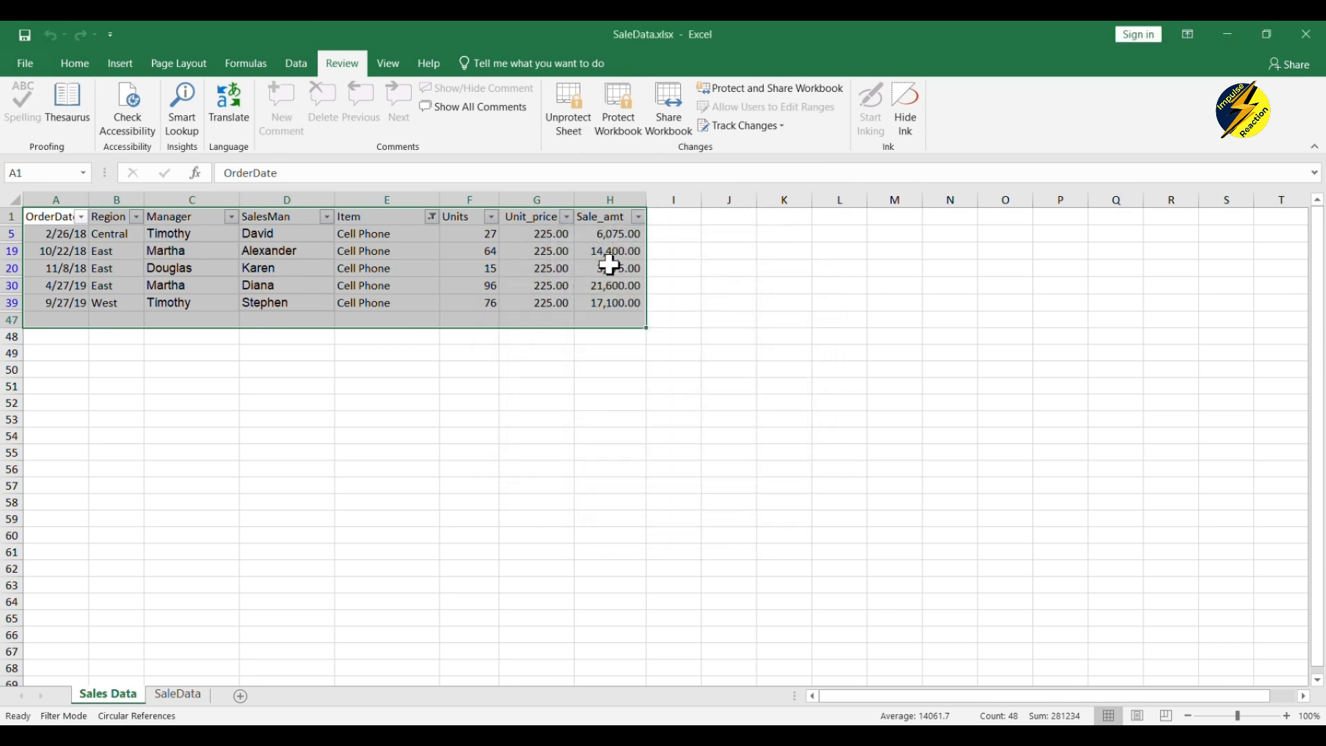
{"action": "left_click", "coordinate": [476, 351]}
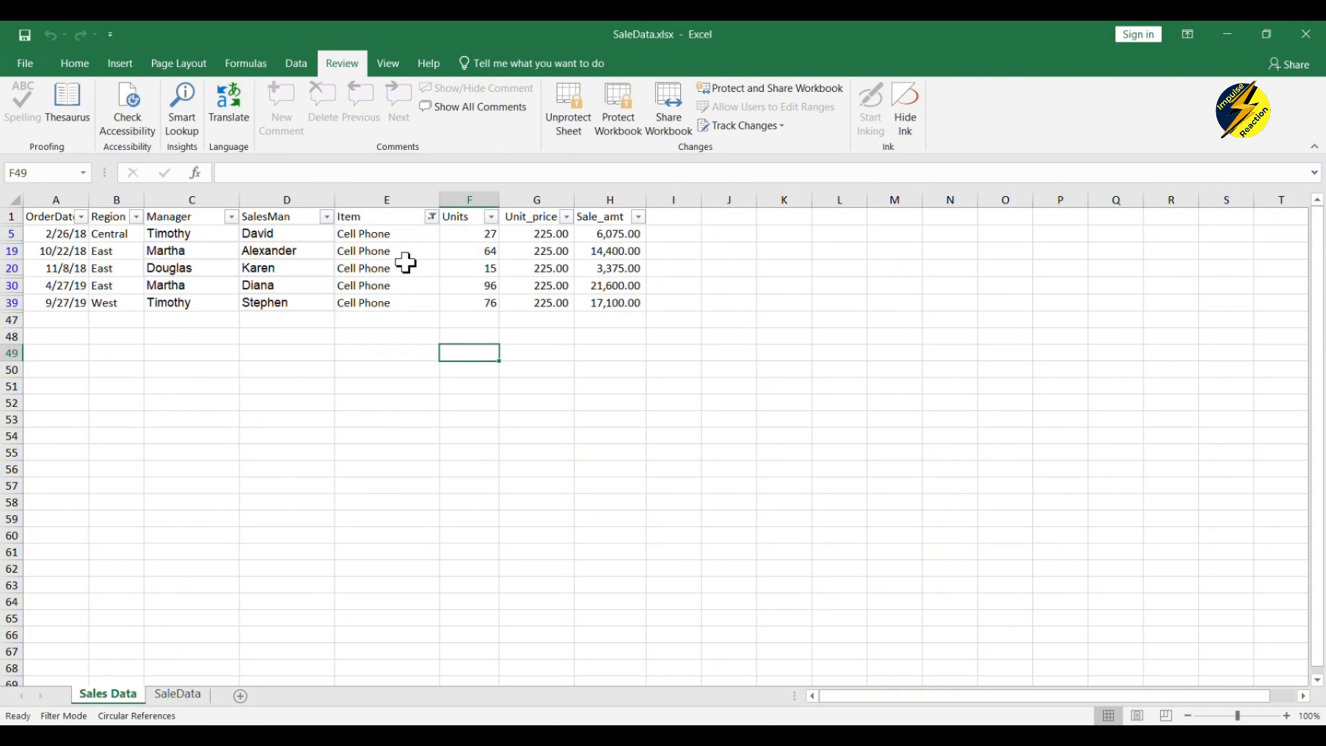
{"action": "double_click", "coordinate": [472, 271]}
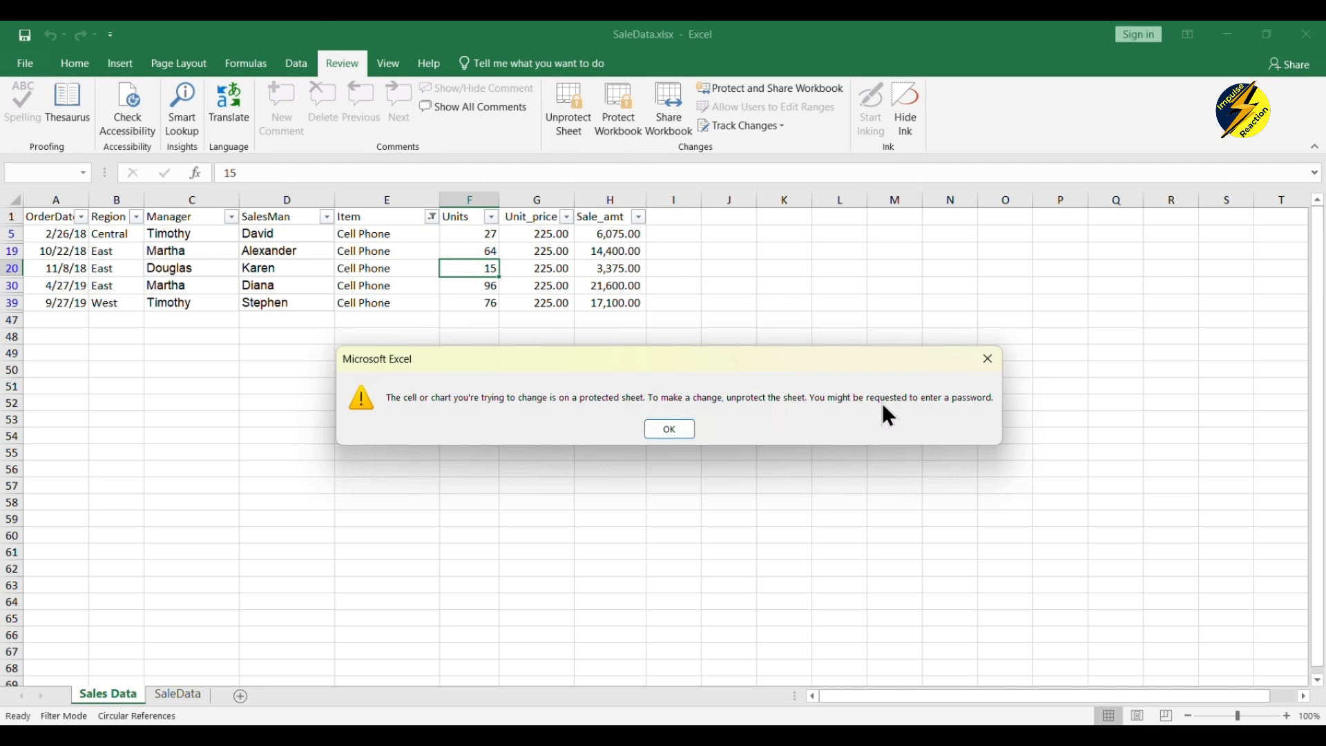
{"action": "left_click", "coordinate": [681, 424]}
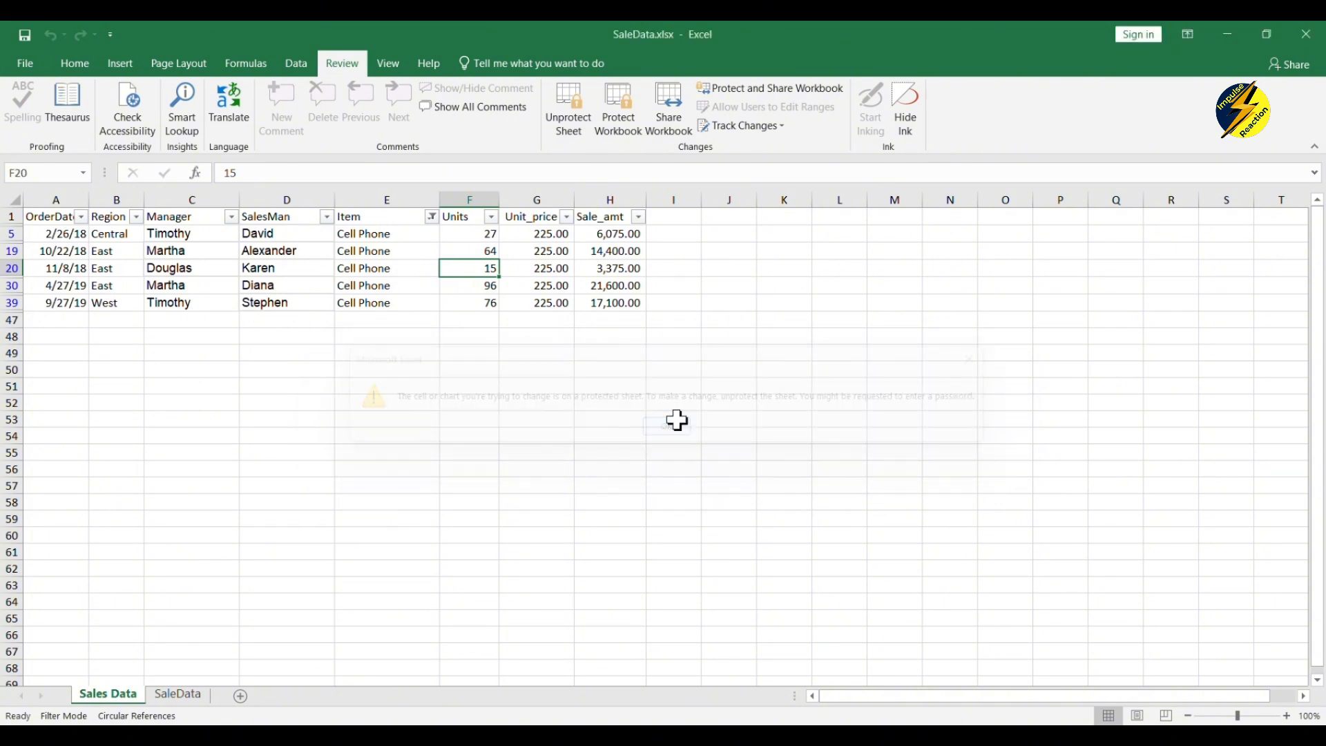
- Unprotect the Sales Data sheet by entering its password
{"action": "left_click", "coordinate": [572, 116]}
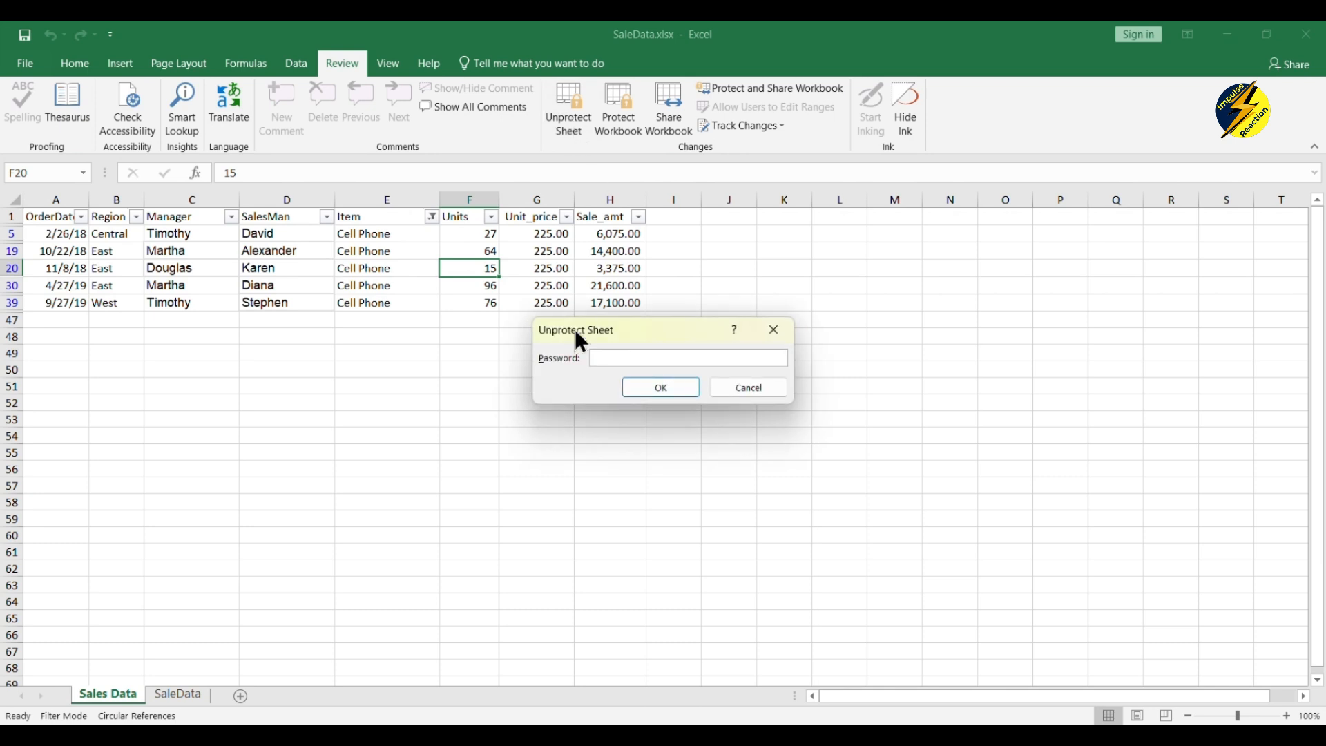
{"action": "type", "text": "1234"}
{"action": "left_click", "coordinate": [674, 392]}
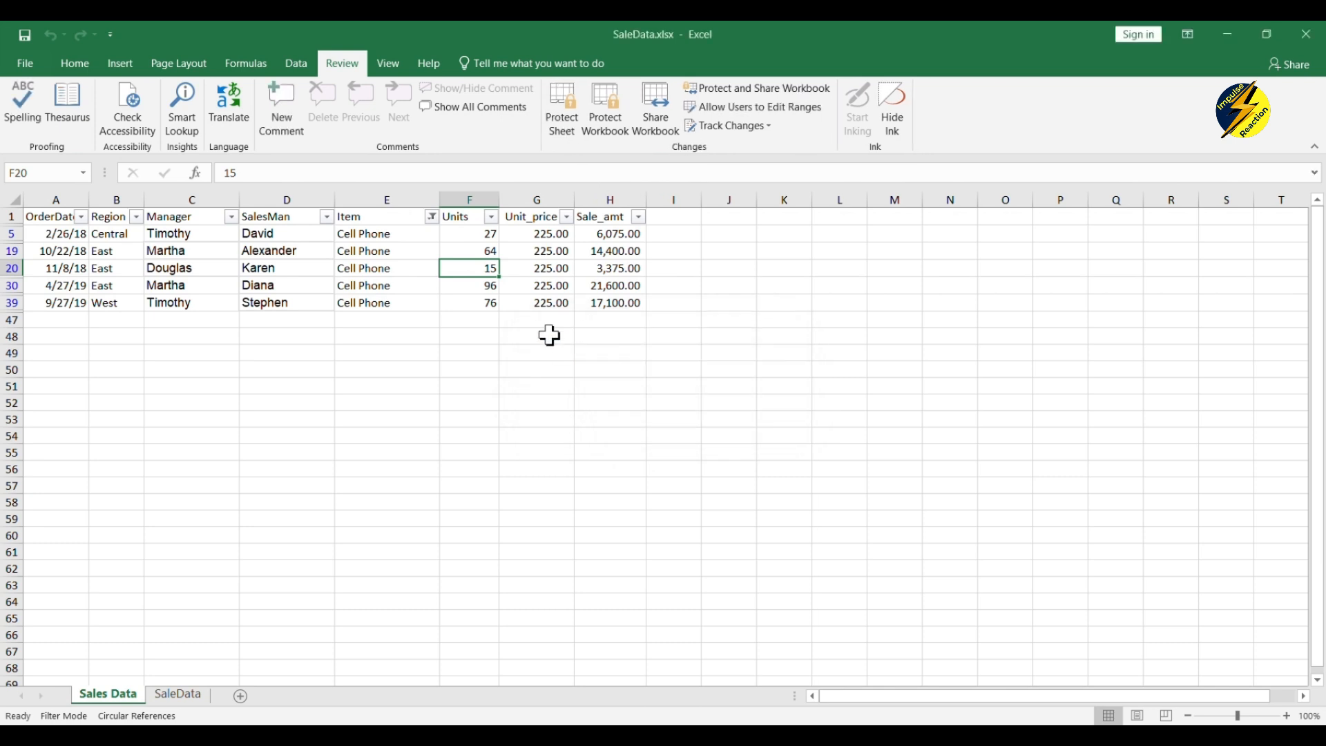
- Test-edit cell F39 by adding 98, then revert it so Units stays 76
{"action": "left_click", "coordinate": [489, 303]}
{"action": "double_click", "coordinate": [489, 303]}
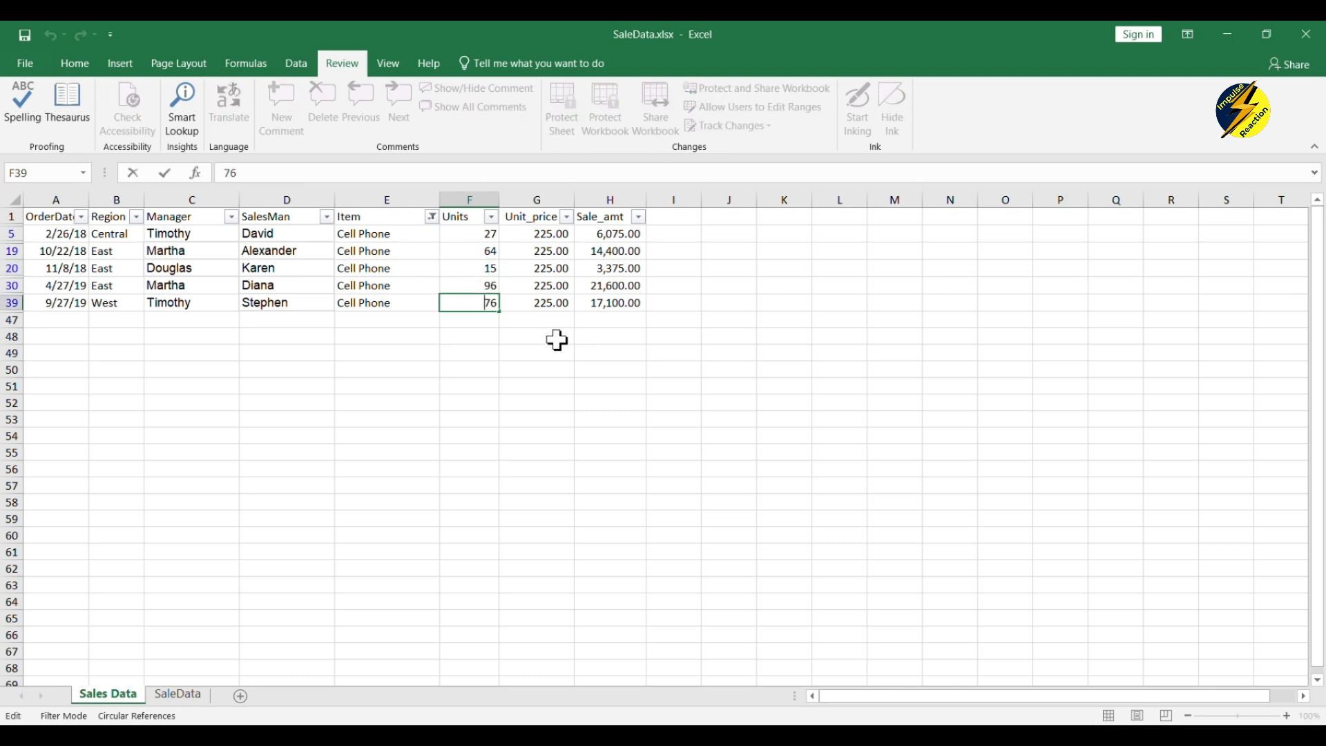
{"action": "type", "text": "98"}
{"action": "key", "text": "BackSpace"}
{"action": "key", "text": "BackSpace"}
{"action": "left_click", "coordinate": [540, 322]}
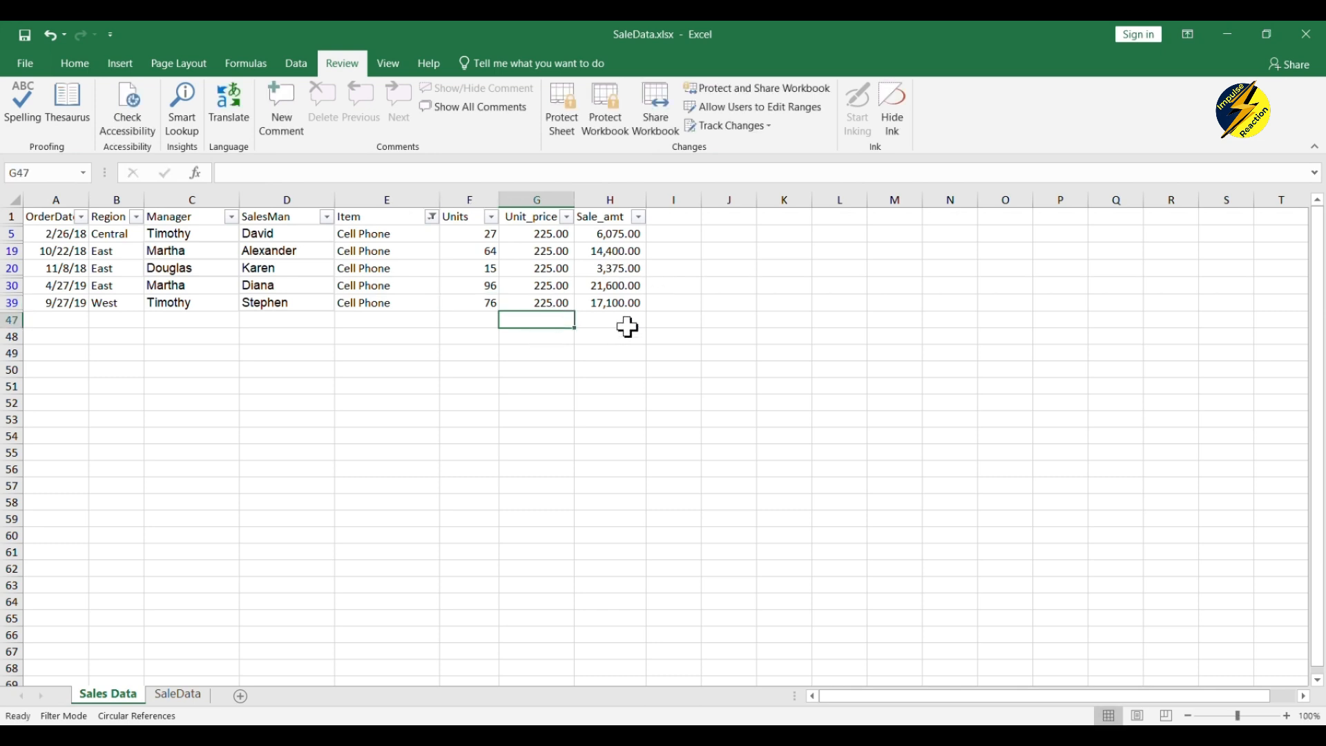
- Lock the workbook structure with a password, keeping Structure checked
{"action": "left_click", "coordinate": [610, 122]}
{"action": "type", "text": "1234"}
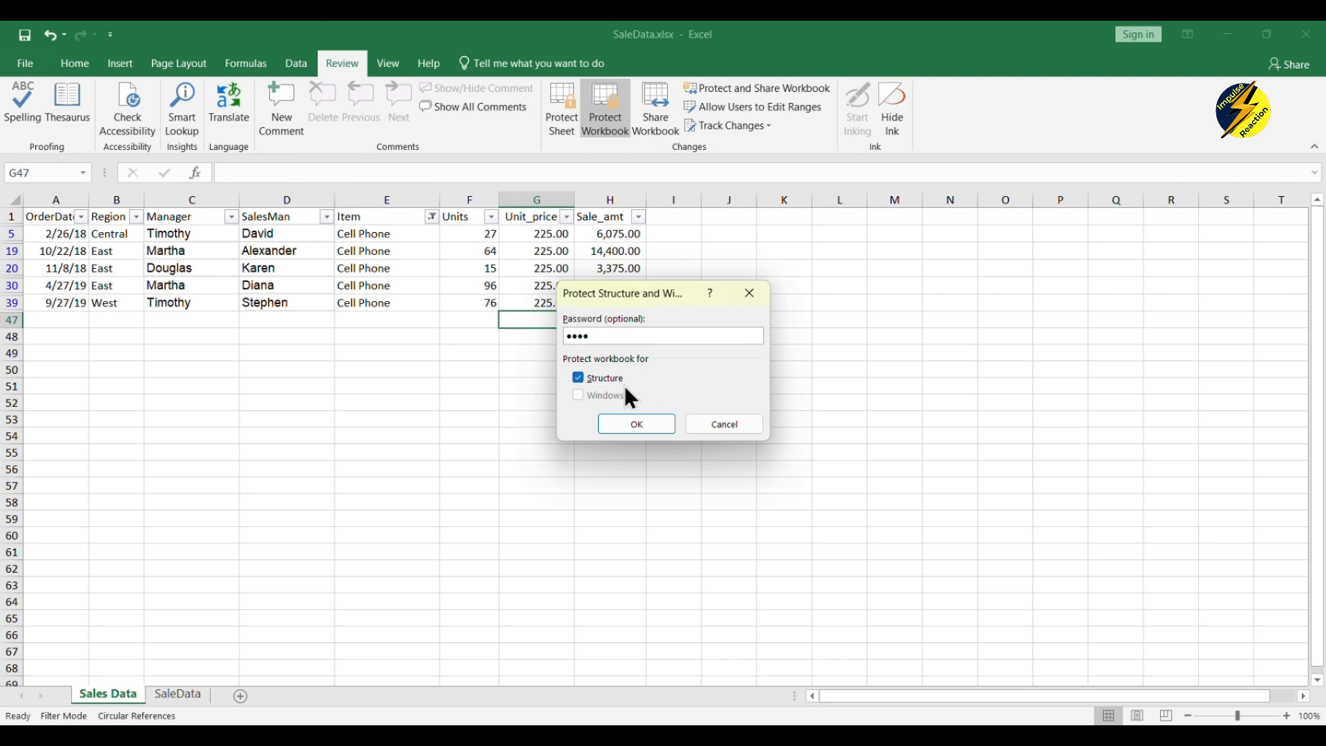
{"action": "left_click", "coordinate": [641, 428]}
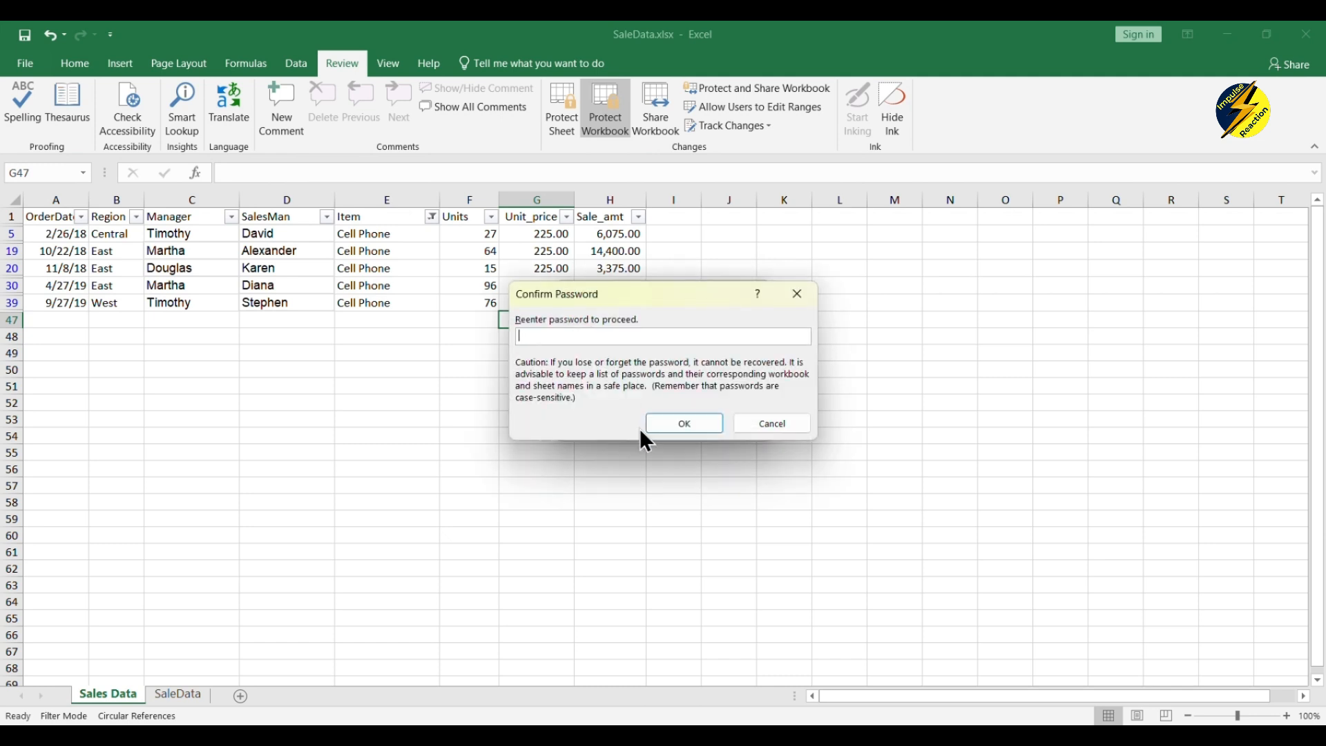
{"action": "type", "text": "1234"}
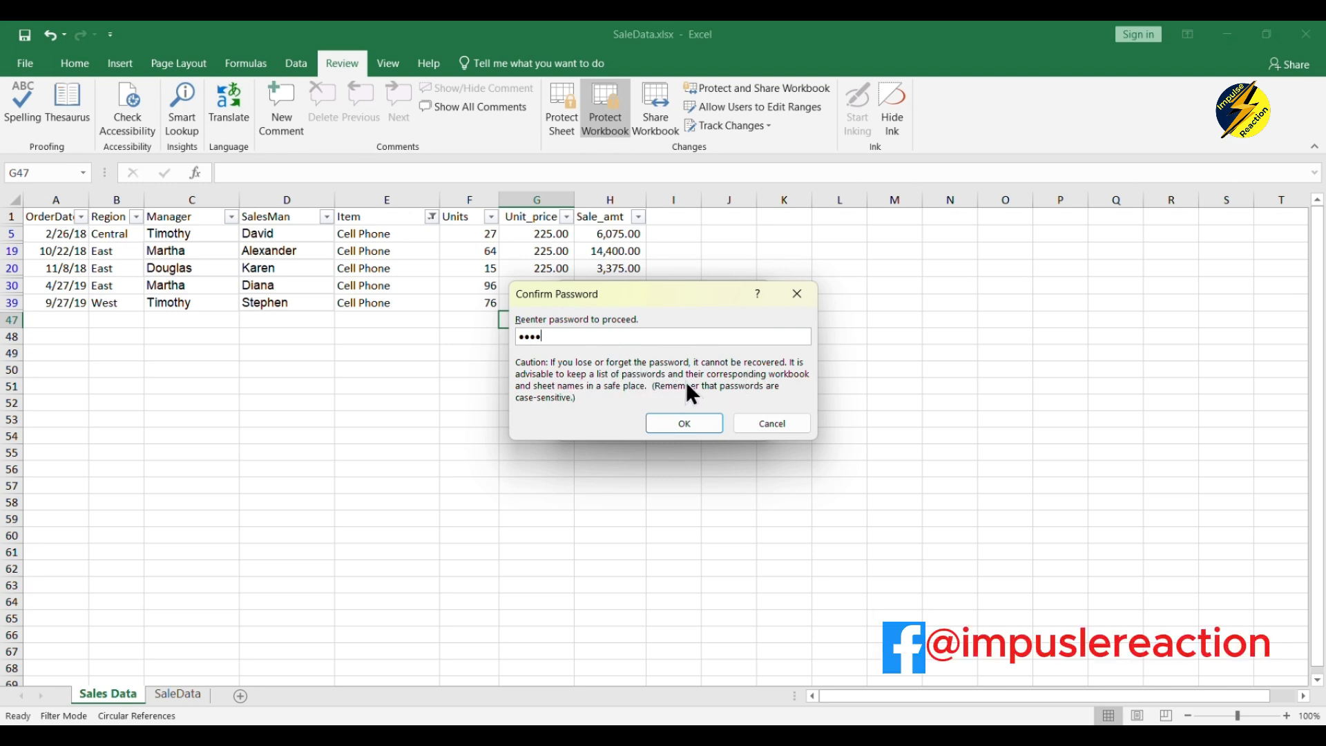
{"action": "left_click", "coordinate": [685, 423]}
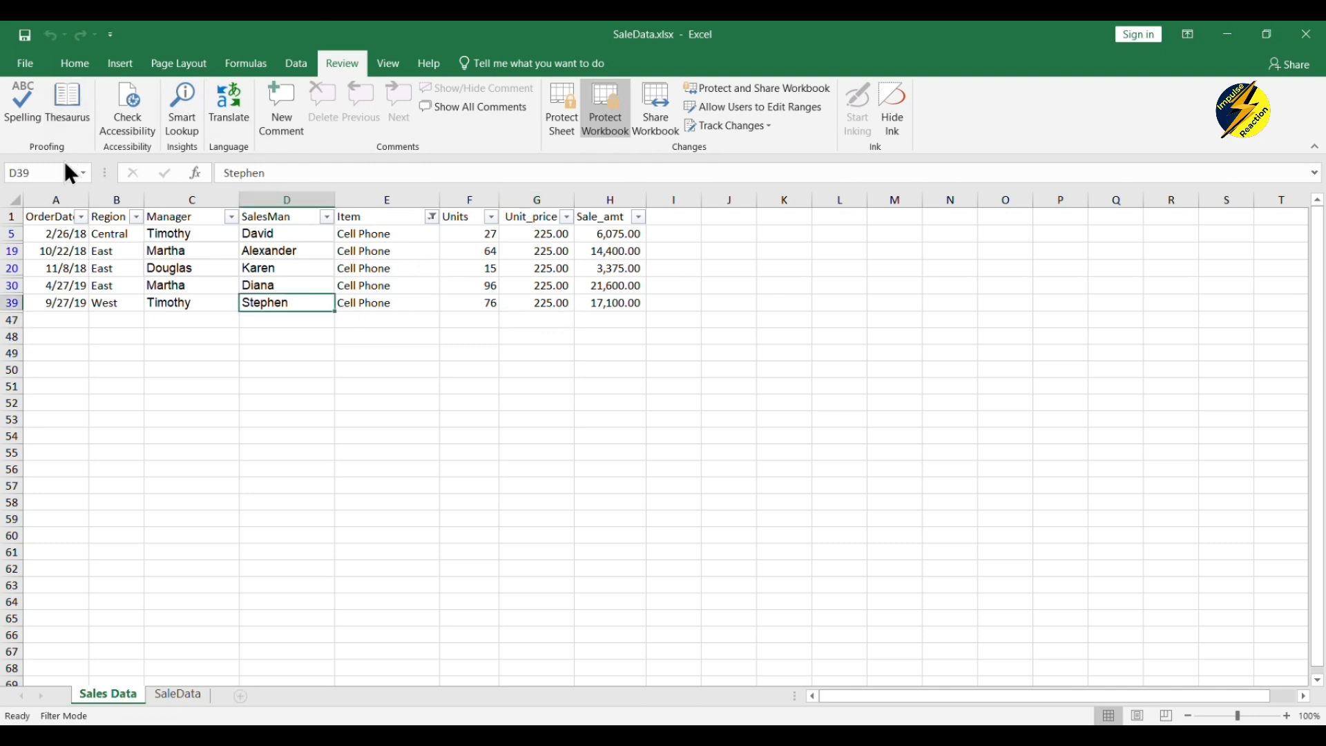
- Re-protect Sales Data with a password from its tab menu, then try editing C20 to trigger the warning
{"action": "right_click", "coordinate": [118, 694]}
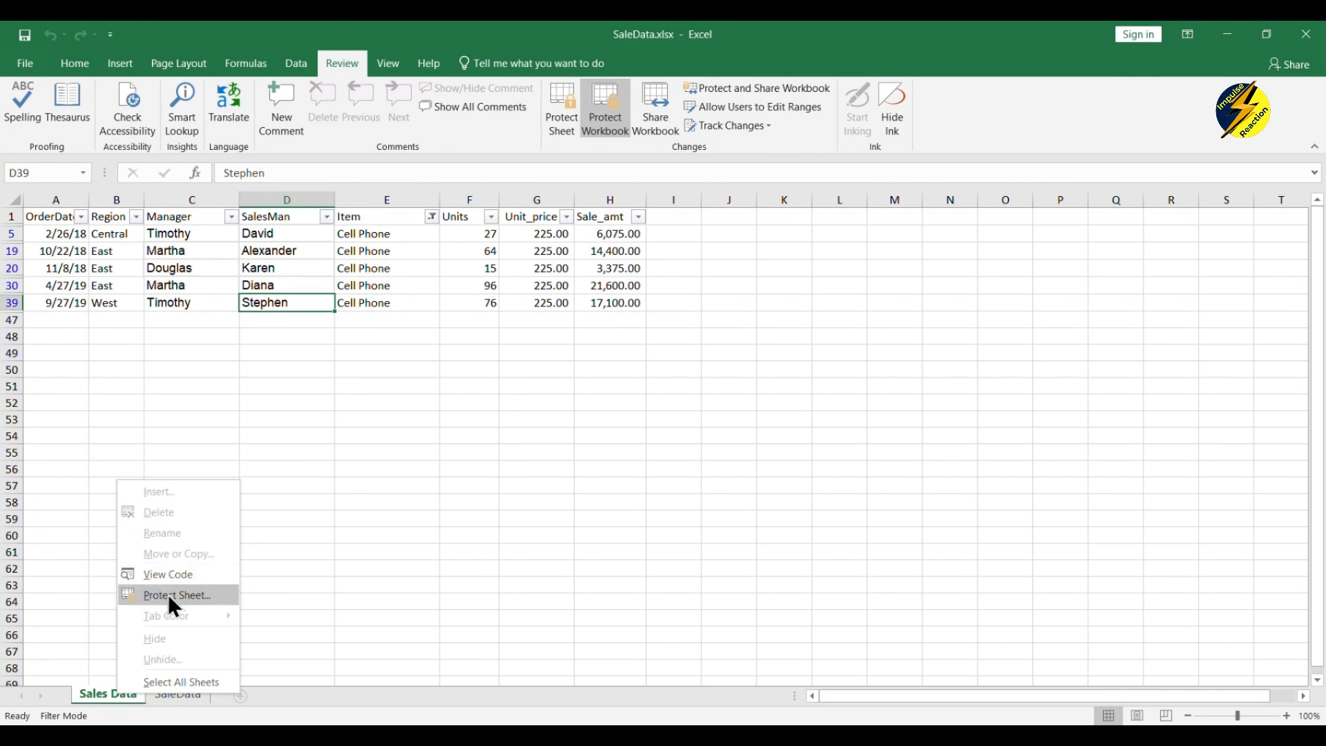
{"action": "left_click", "coordinate": [167, 593]}
{"action": "type", "text": "•"}
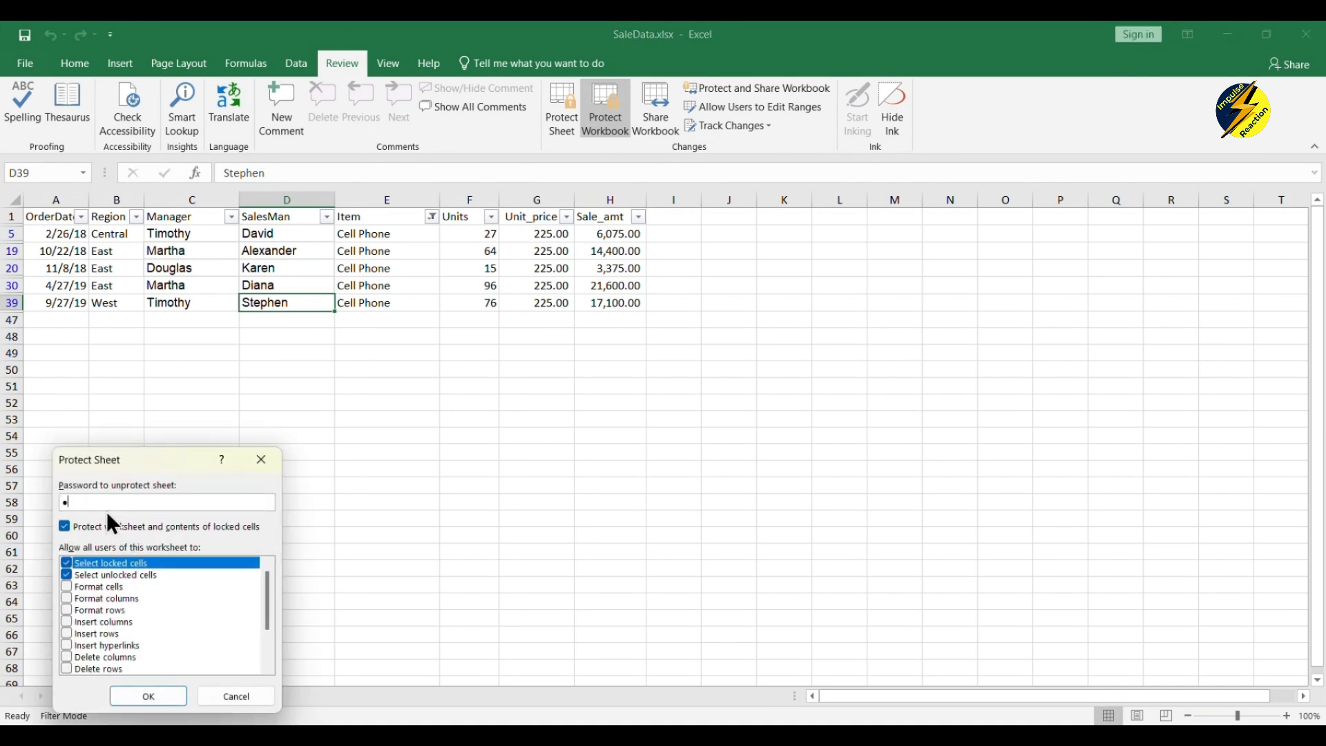
{"action": "type", "text": "•••"}
{"action": "left_click", "coordinate": [153, 697]}
{"action": "type", "text": "••••"}
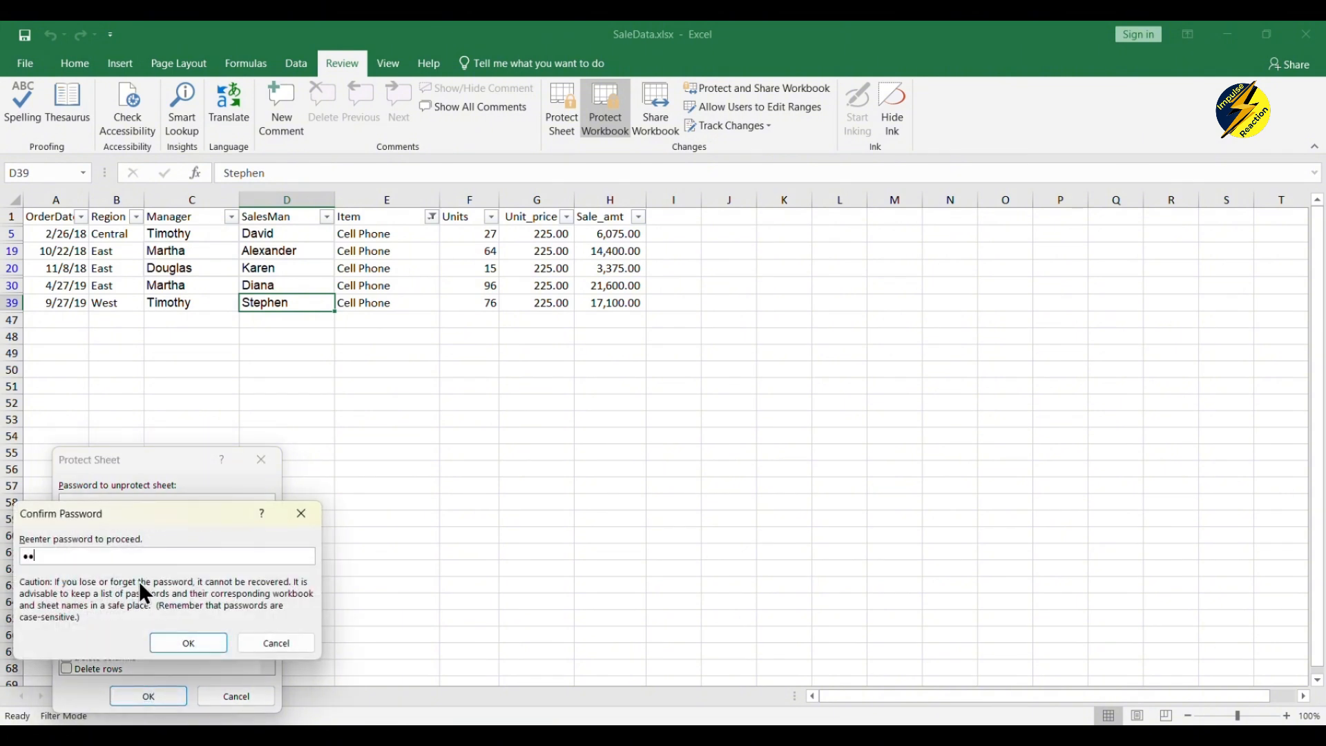
{"action": "left_click", "coordinate": [180, 643]}
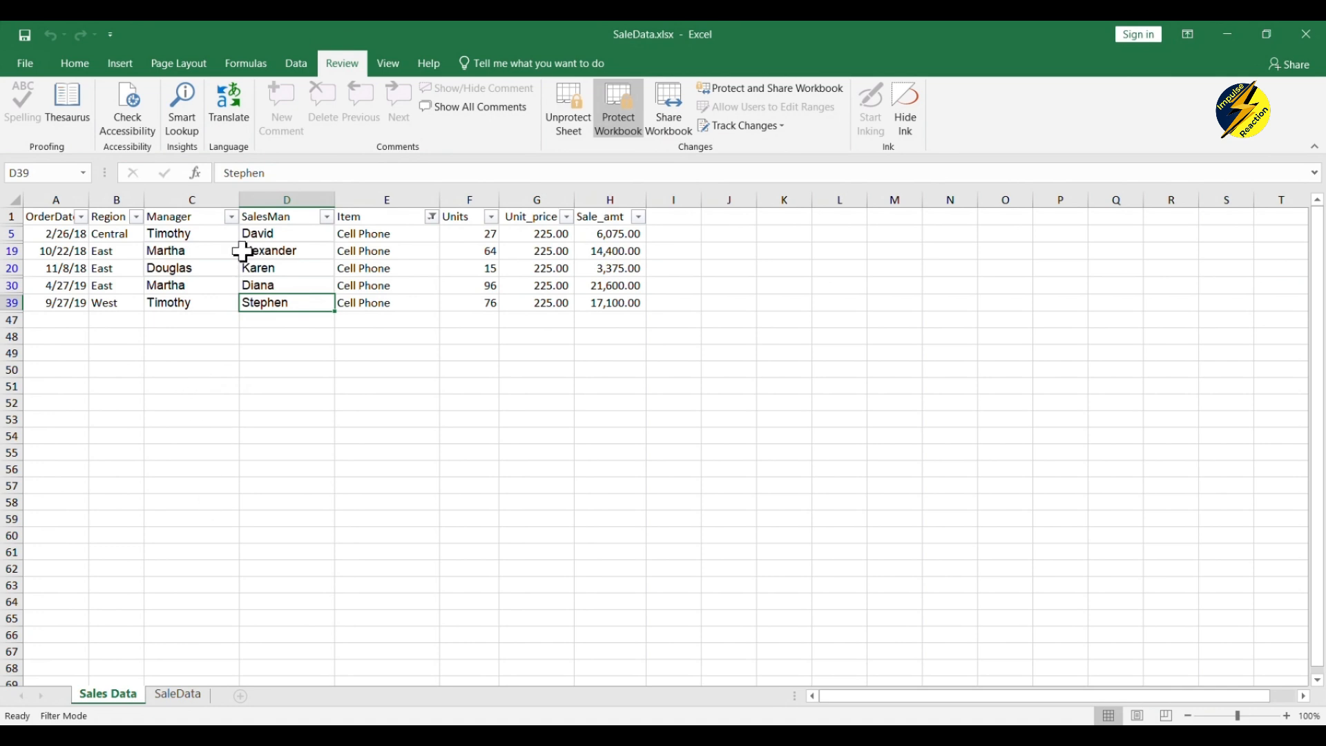
{"action": "double_click", "coordinate": [179, 268]}
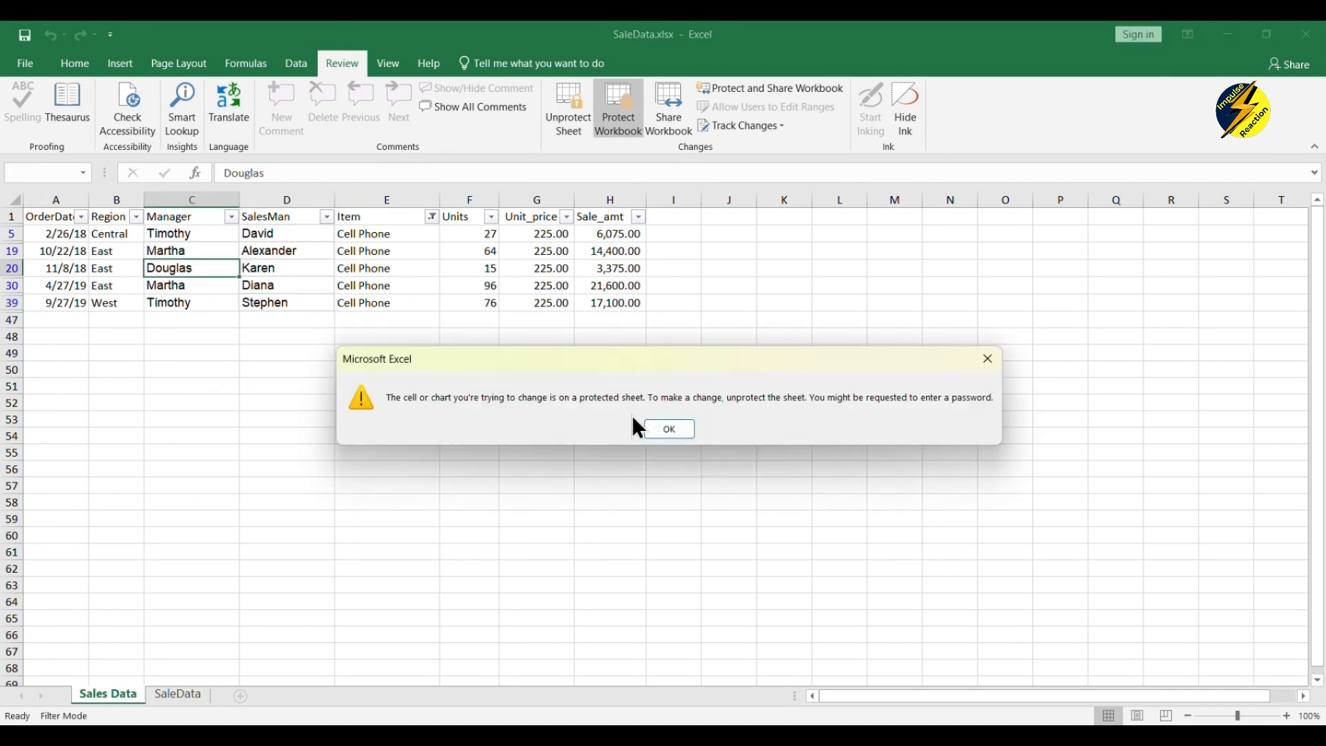
- Dismiss the protected-sheet warning and switch to the SaleData sheet
{"action": "left_click", "coordinate": [658, 426]}
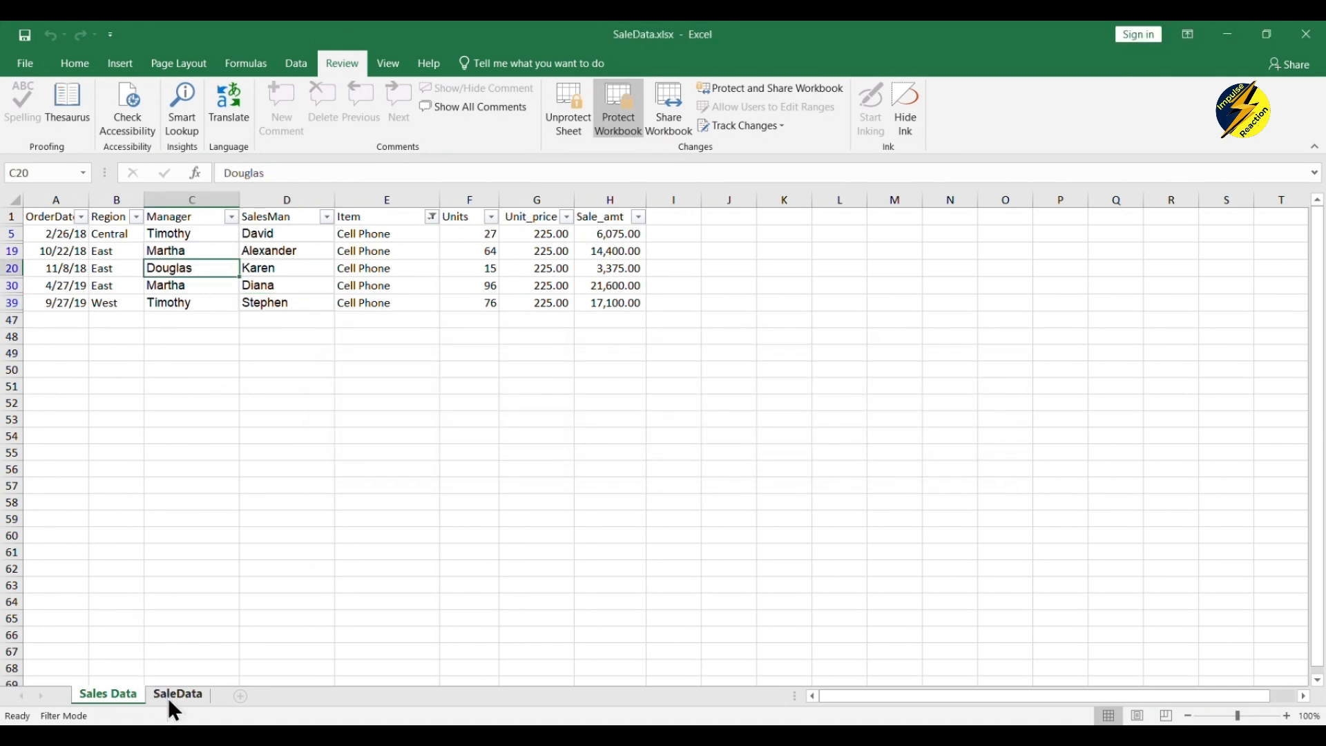
{"action": "left_click", "coordinate": [168, 696]}
{"action": "left_click", "coordinate": [136, 694]}
{"action": "left_click", "coordinate": [168, 694]}
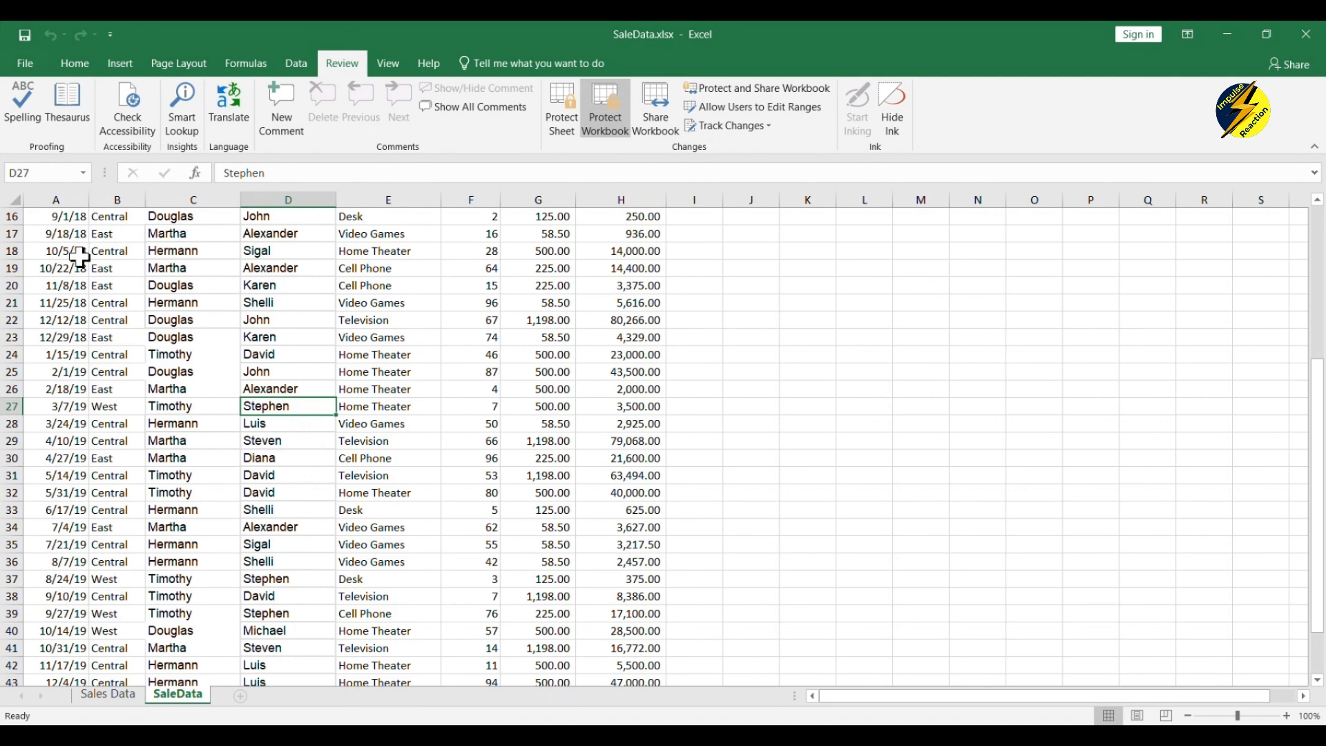
- Drag-select blocks of sales rows on SaleData to confirm they remain selectable, then open File Info
{"action": "left_click_drag", "start_coordinate": [80, 257], "coordinate": [667, 649]}
{"action": "left_click", "coordinate": [748, 461]}
{"action": "left_click", "coordinate": [414, 353]}
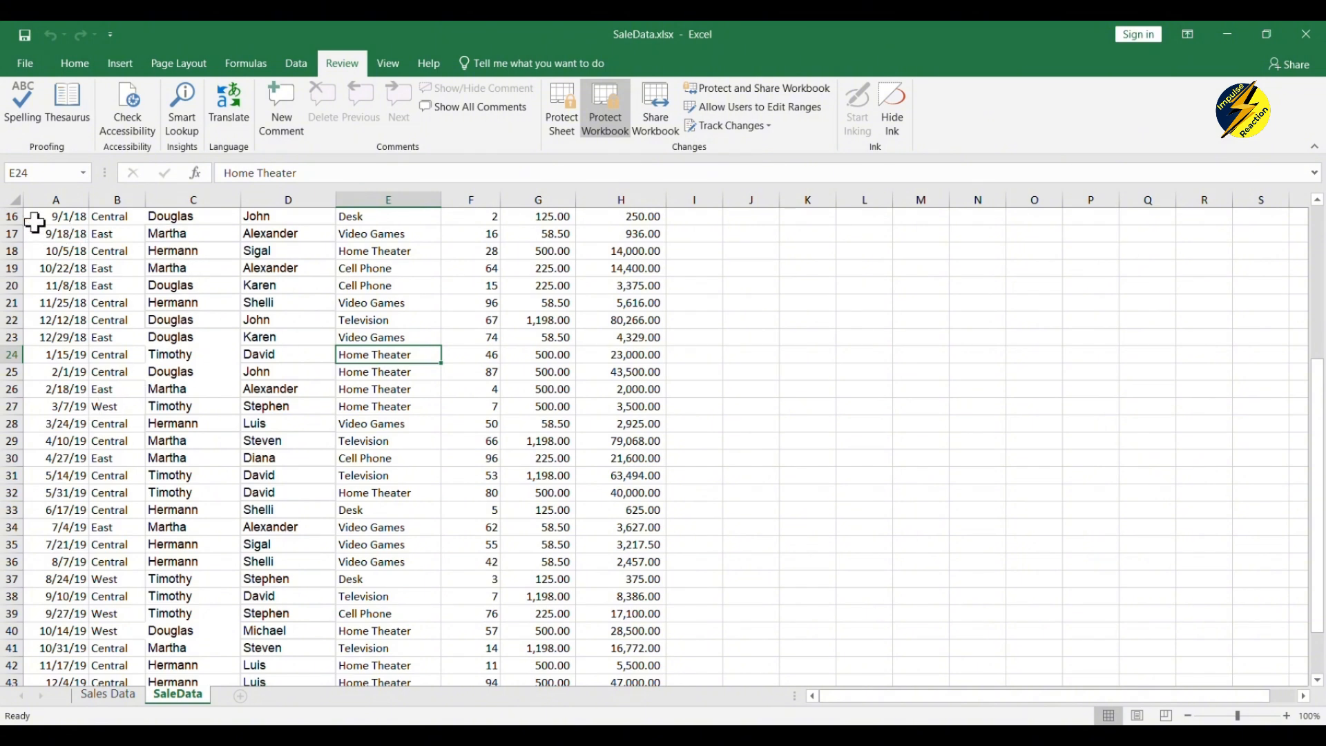
{"action": "left_click_drag", "start_coordinate": [38, 217], "coordinate": [621, 579]}
{"action": "left_click", "coordinate": [762, 376]}
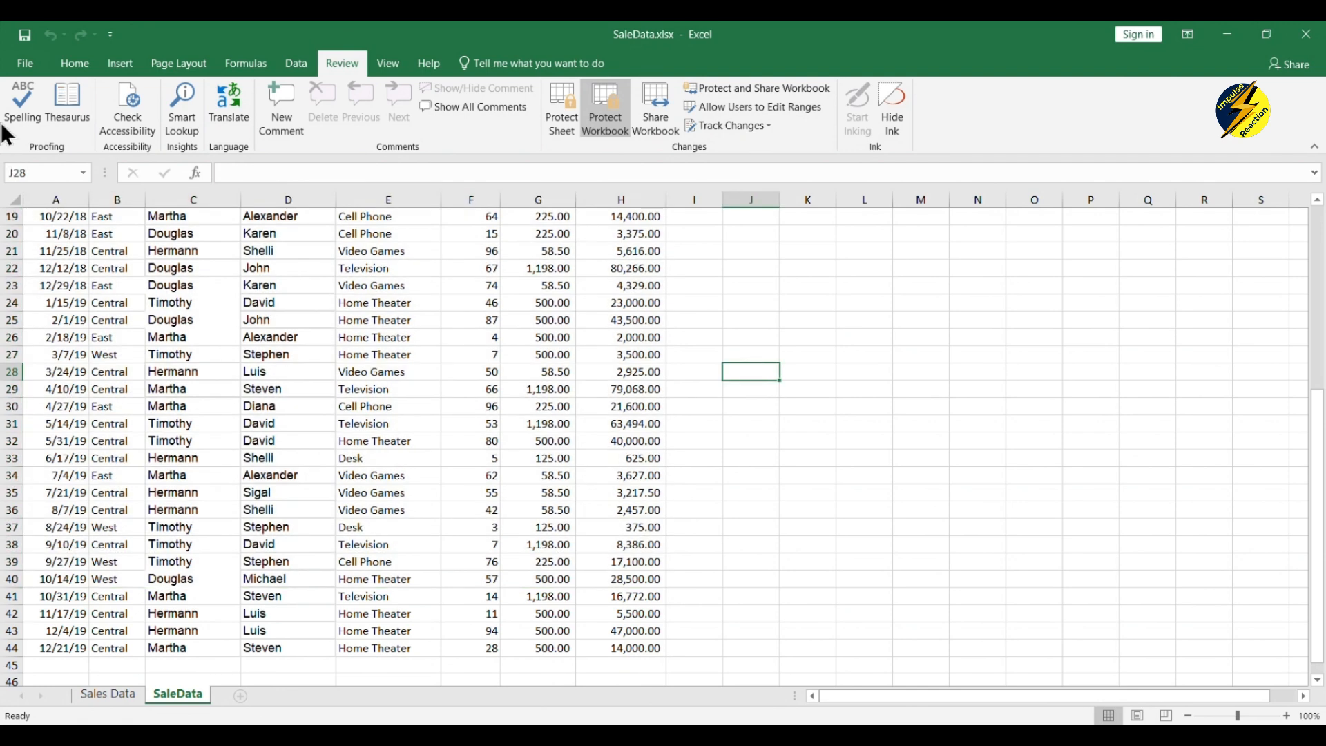
{"action": "left_click", "coordinate": [23, 60]}
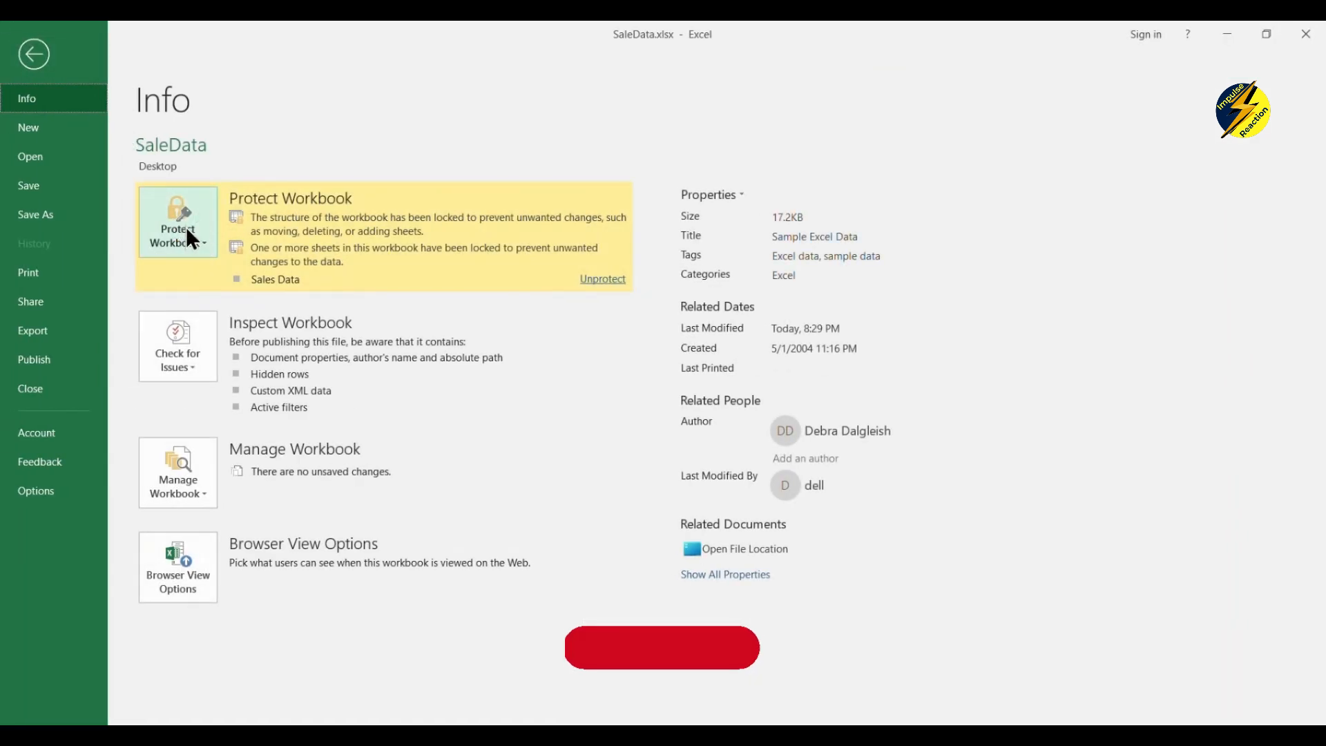
- Encrypt the workbook with an open password, confirm it, and save SaleData.xlsx
{"action": "left_click", "coordinate": [187, 253]}
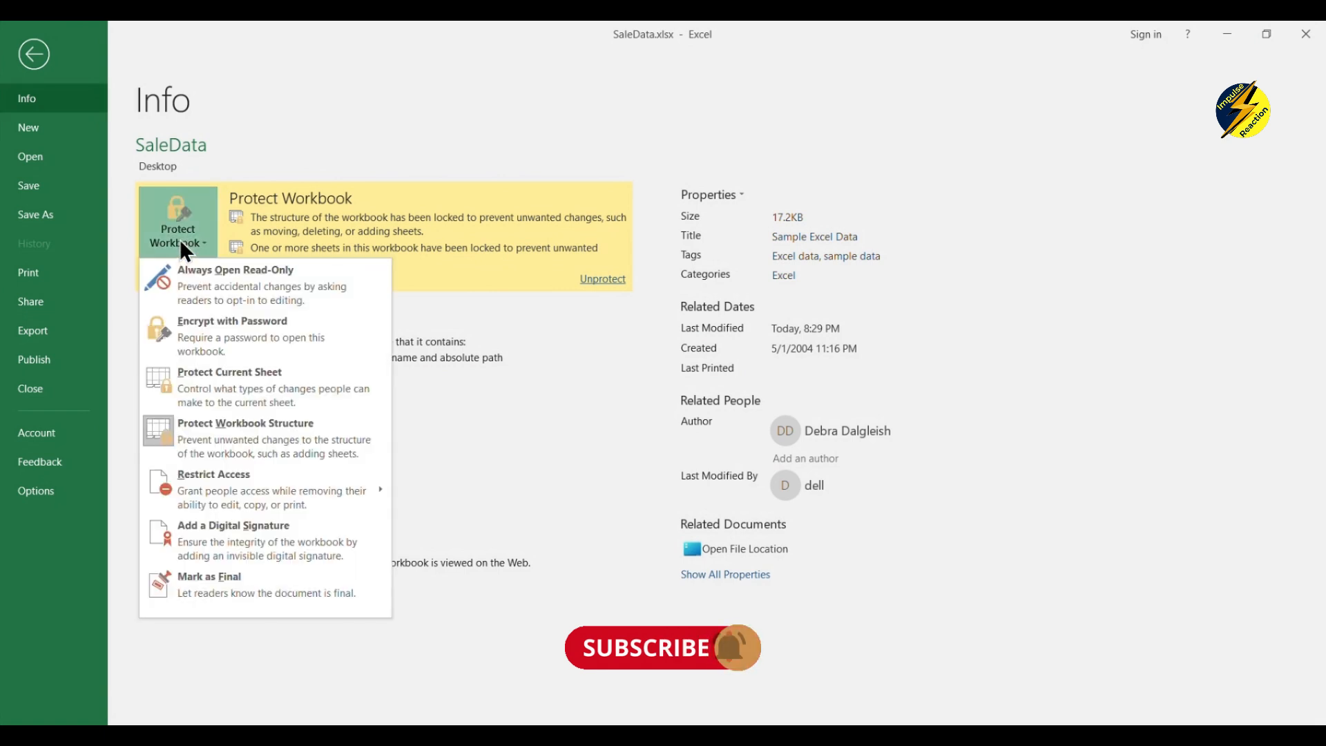
{"action": "left_click", "coordinate": [242, 342]}
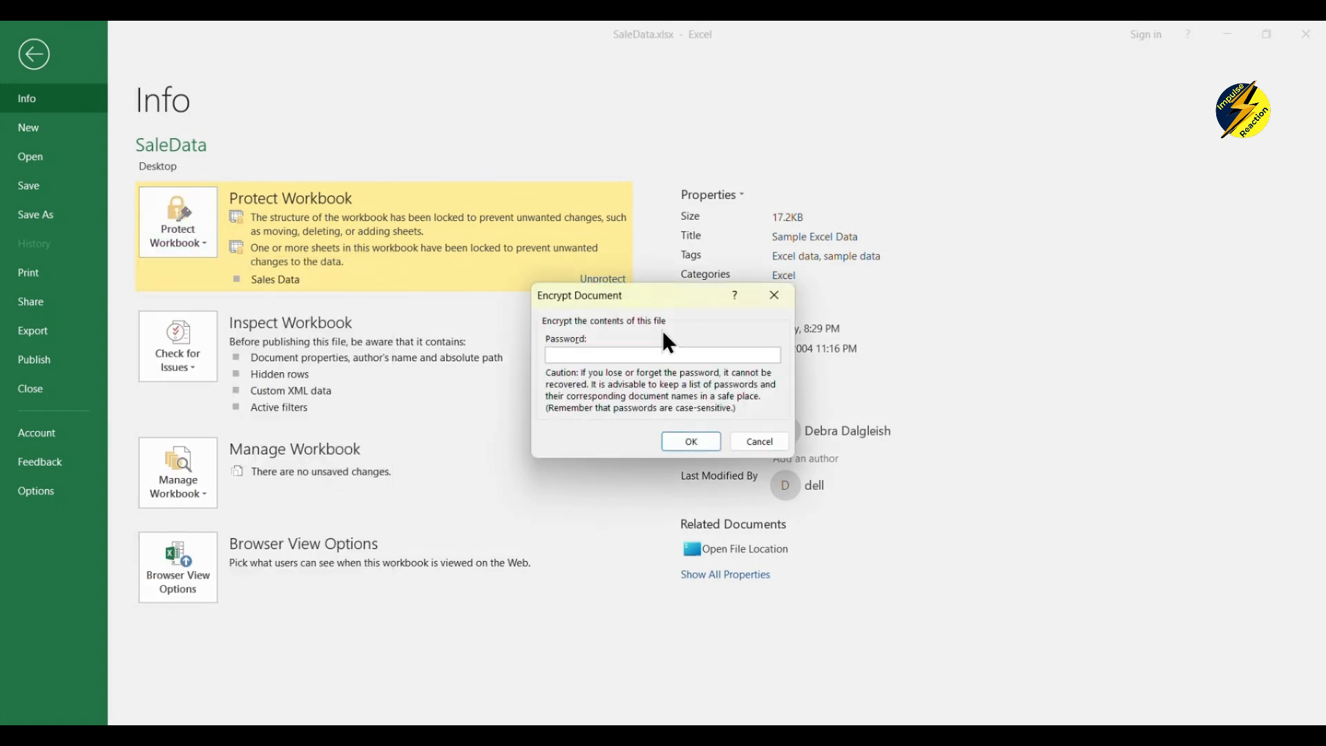
{"action": "type", "text": "1234"}
{"action": "left_click", "coordinate": [666, 441]}
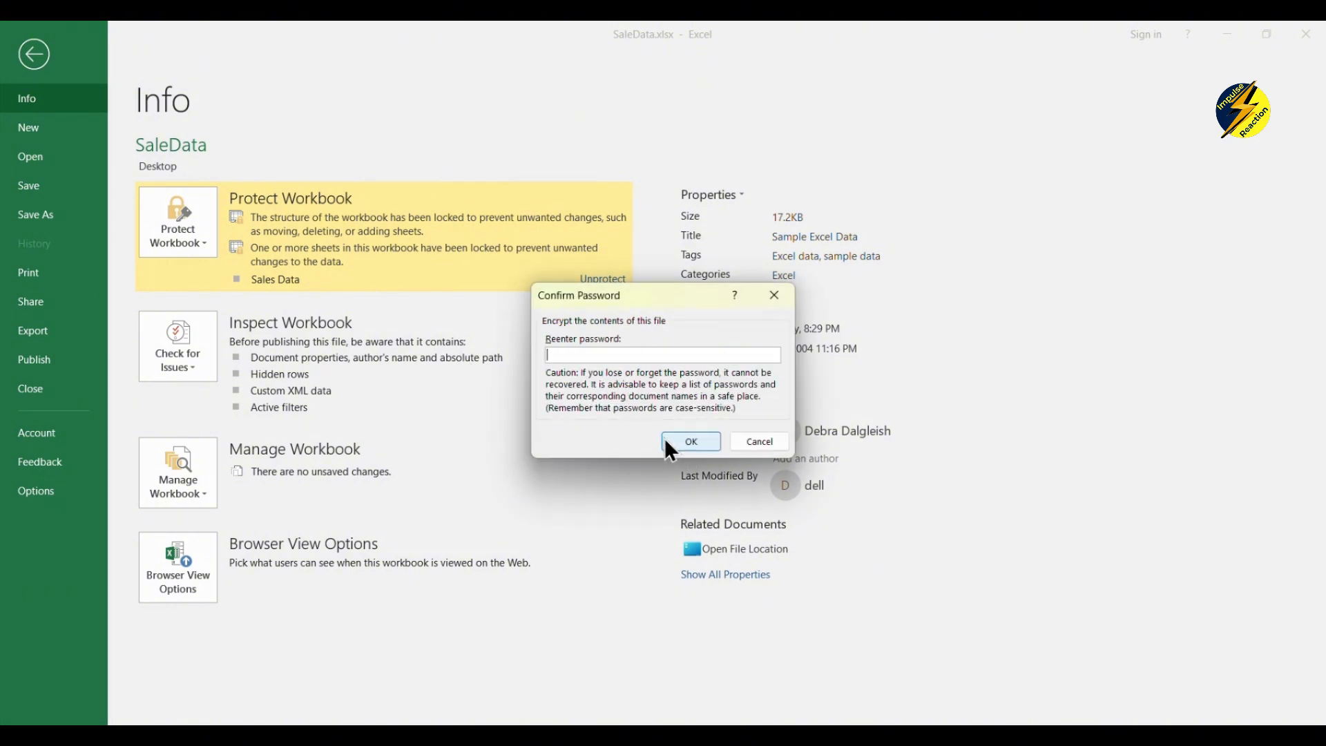
{"action": "type", "text": "1234"}
{"action": "left_click", "coordinate": [678, 441]}
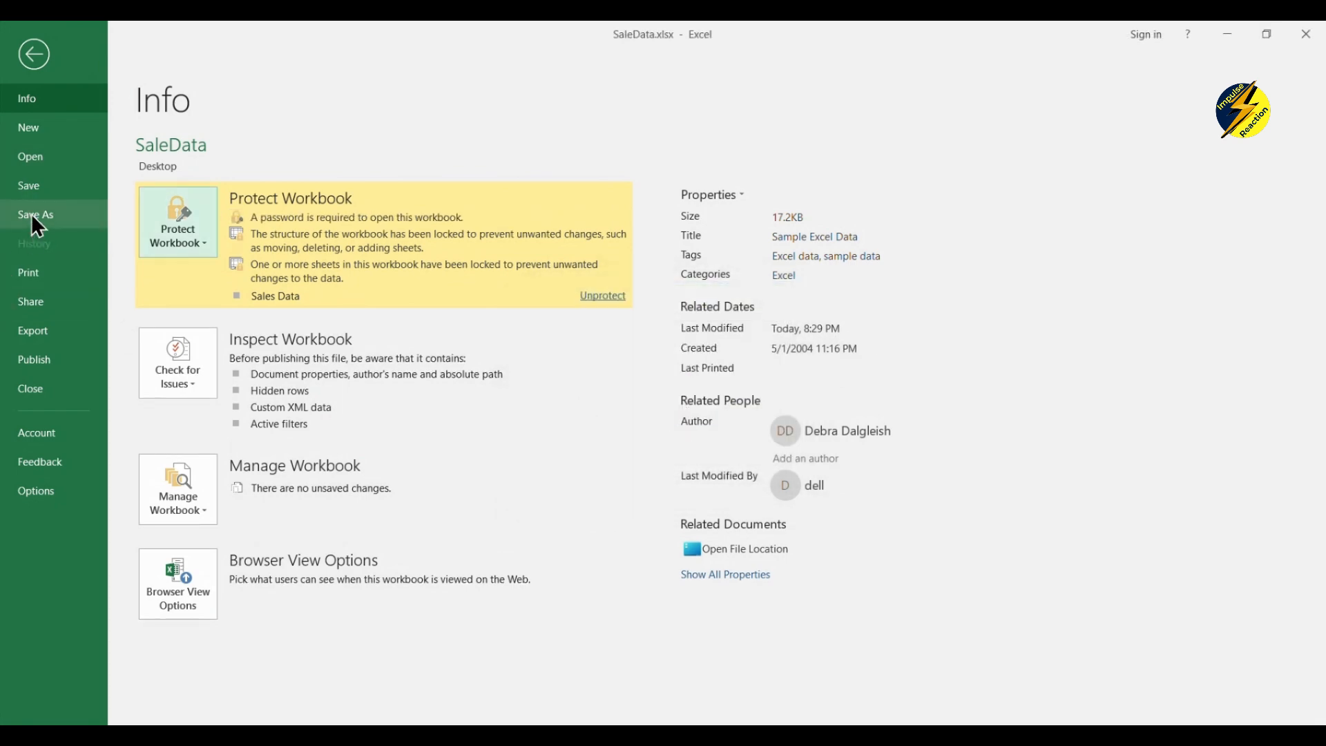
{"action": "left_click", "coordinate": [28, 185]}
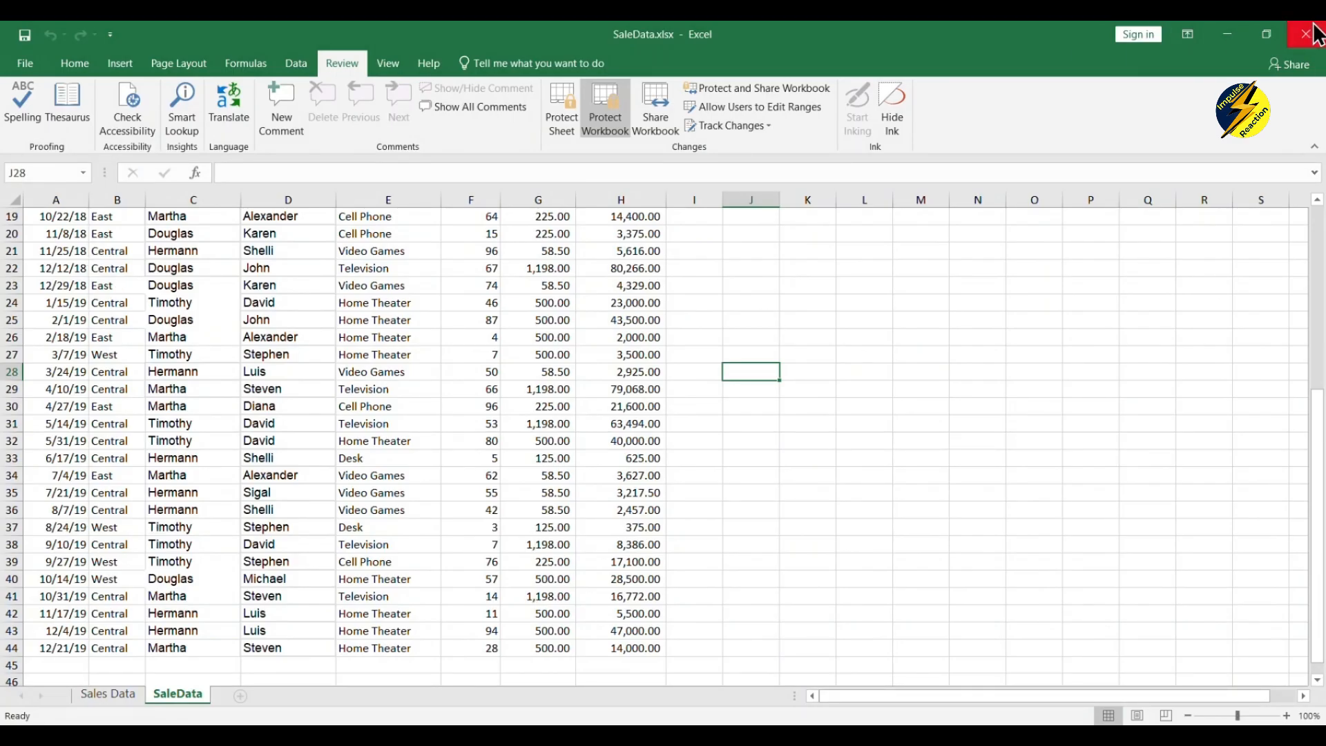
- Close Excel and reopen SaleData.xlsx by entering its open password
{"action": "left_click", "coordinate": [1307, 35]}
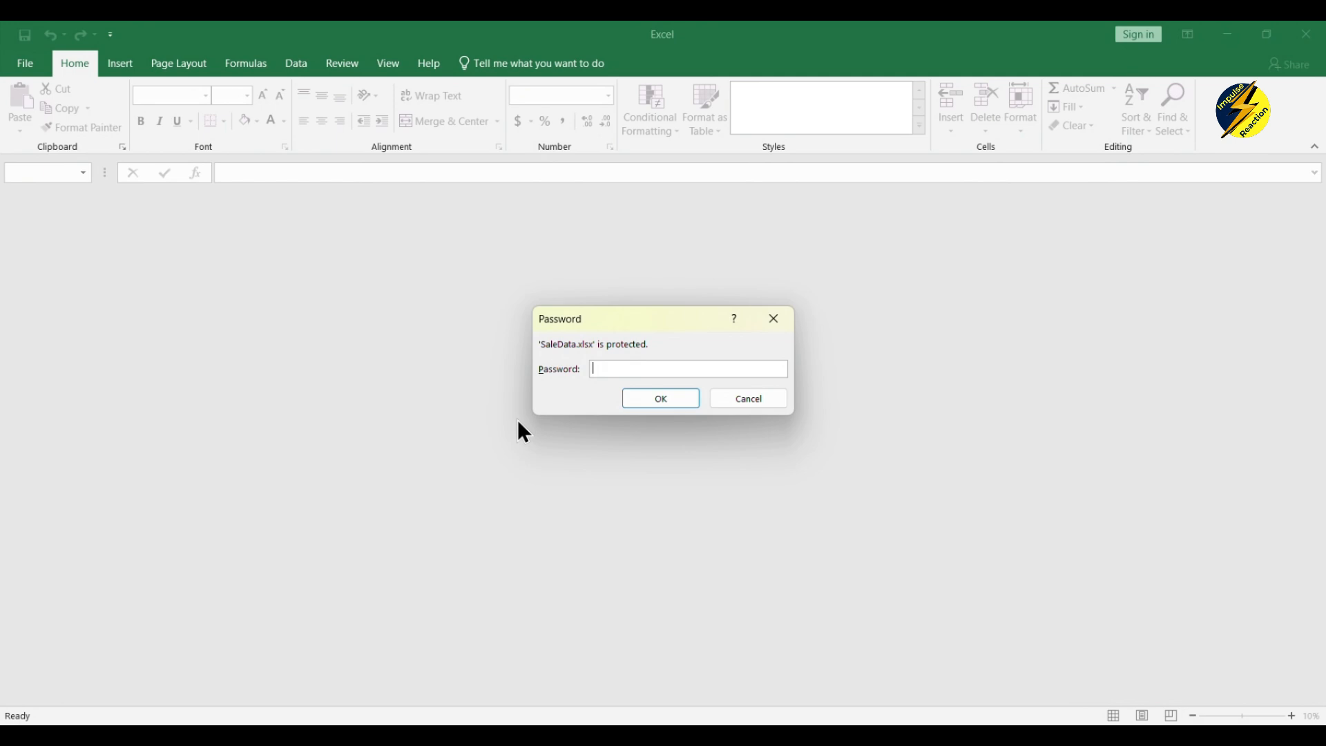
{"action": "type", "text": "1234"}
{"action": "left_click", "coordinate": [655, 404]}
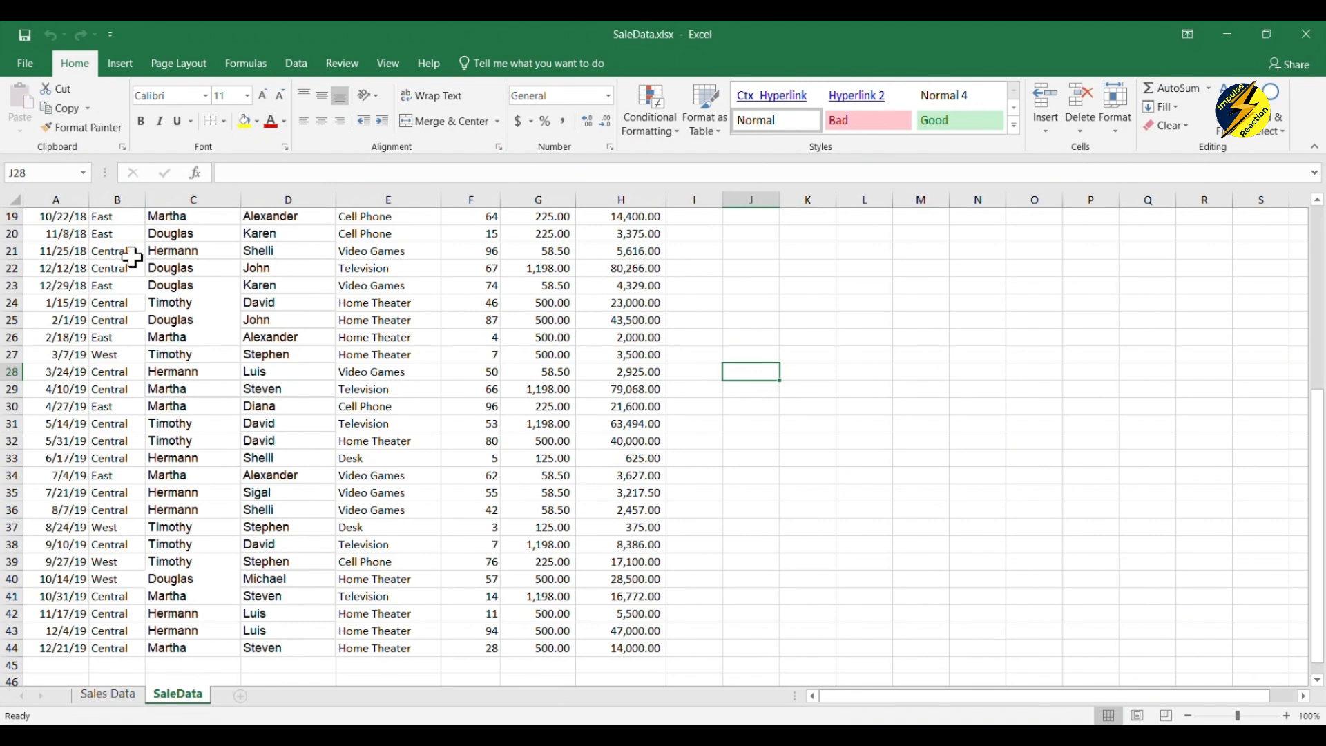
- Select manager and salesman names and click the units, amount and item cells in row 26
{"action": "left_click_drag", "start_coordinate": [117, 233], "coordinate": [284, 351]}
{"action": "left_click", "coordinate": [489, 337]}
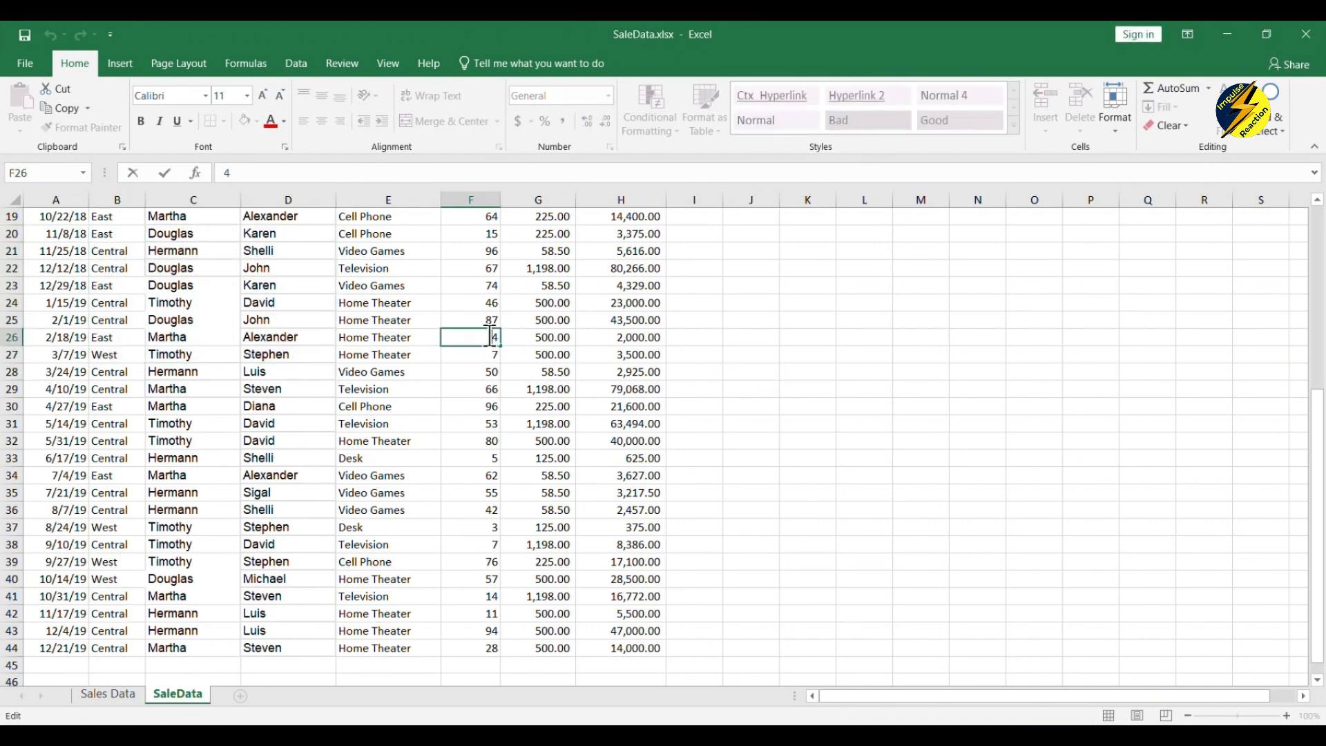
{"action": "left_click", "coordinate": [594, 336]}
{"action": "left_click", "coordinate": [394, 337]}
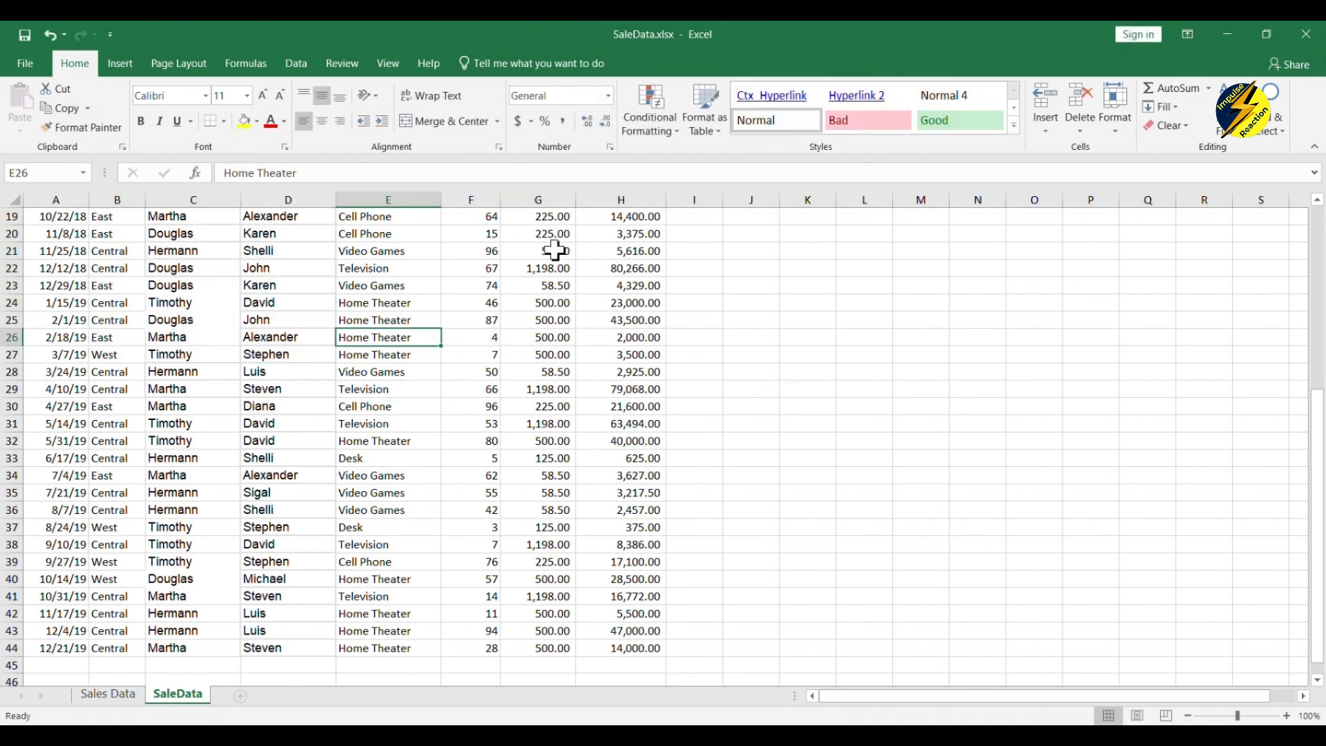
- From the File Info page, unprotect the Sales Data sheet with its password and return to the grid
{"action": "left_click", "coordinate": [14, 62]}
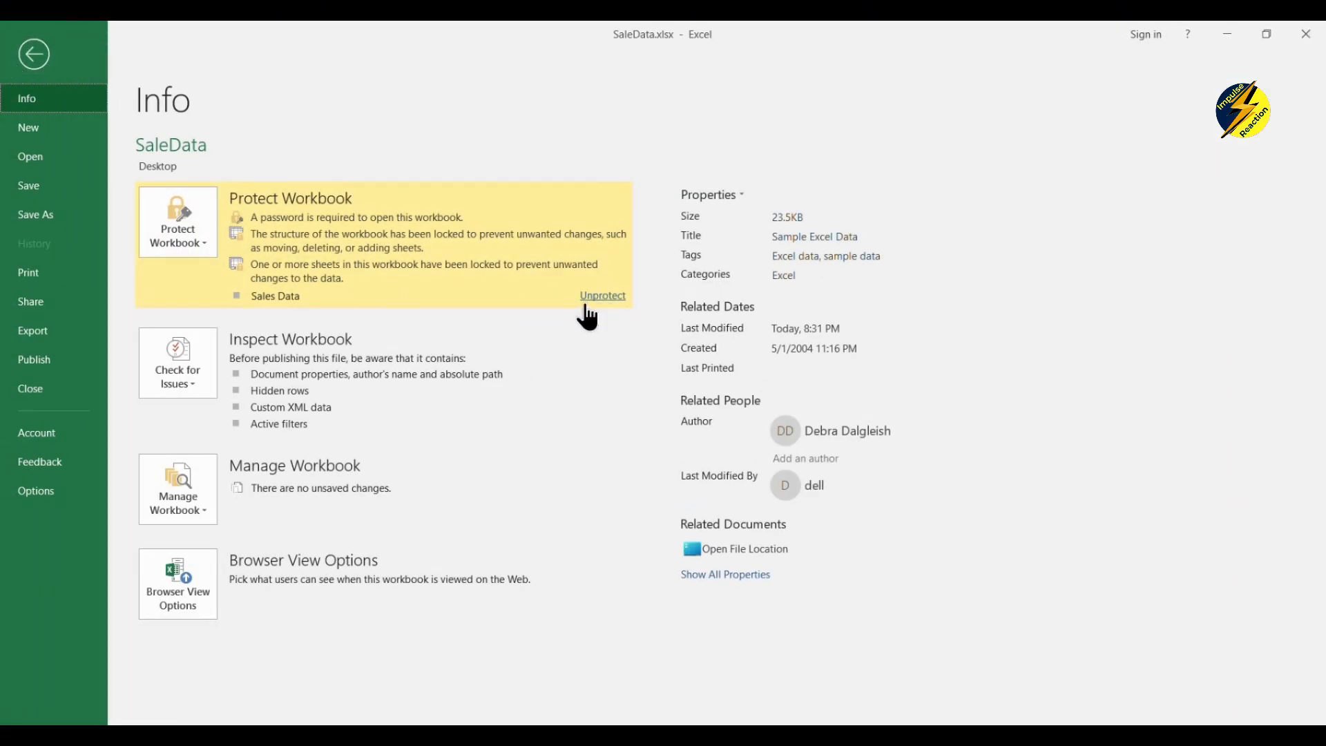
{"action": "left_click", "coordinate": [603, 298]}
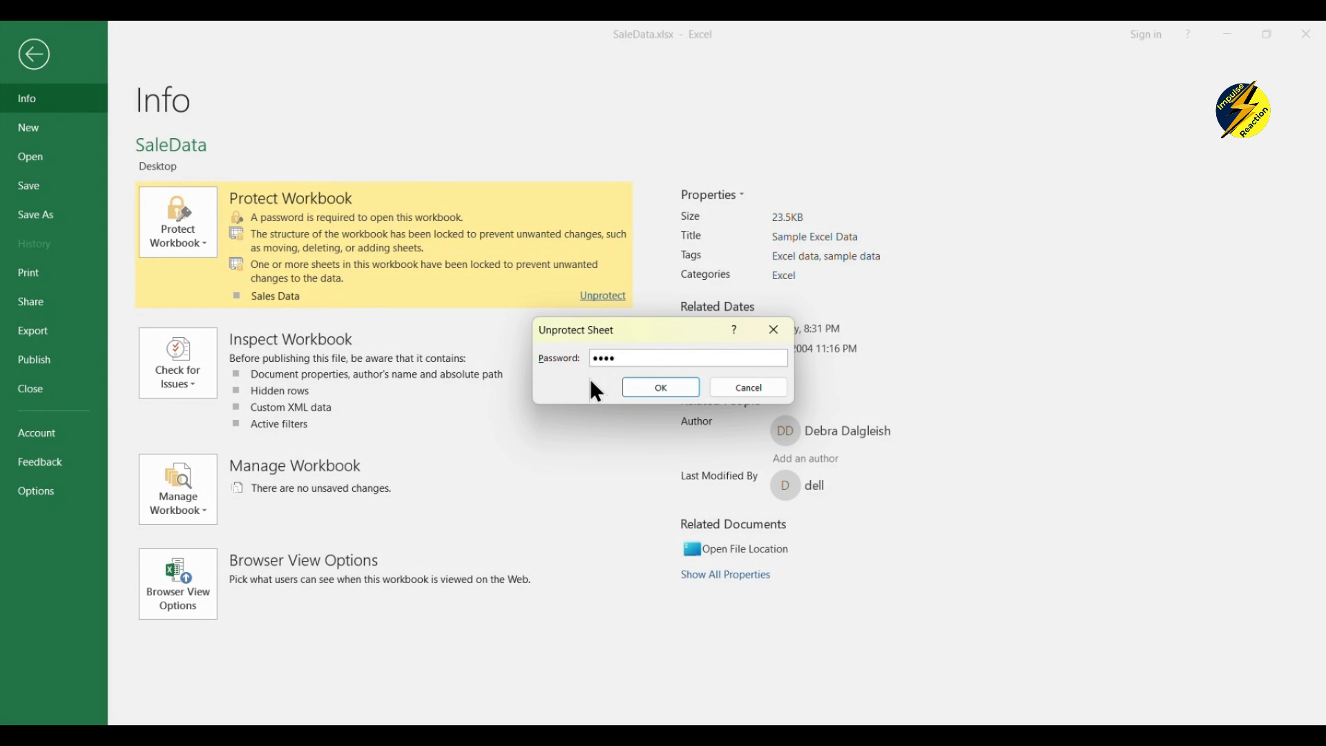
{"action": "left_click", "coordinate": [647, 389]}
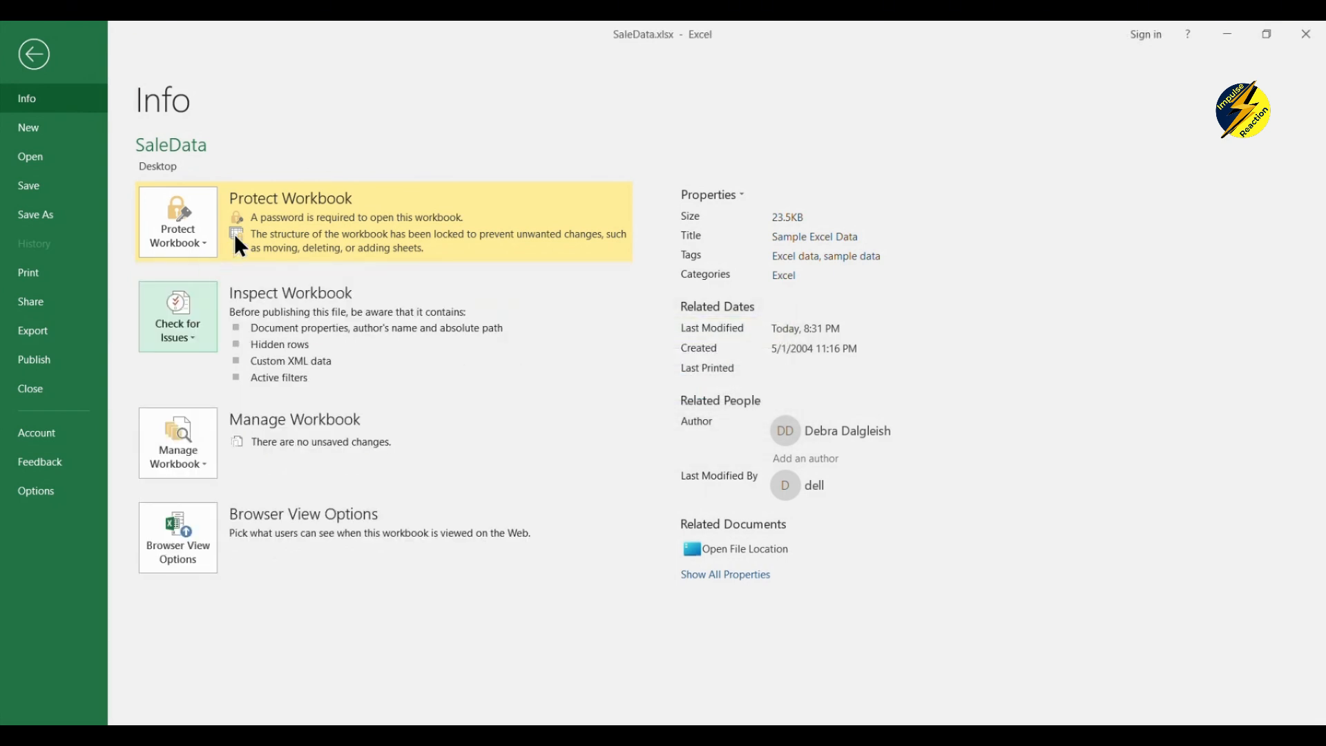
{"action": "left_click", "coordinate": [35, 51]}
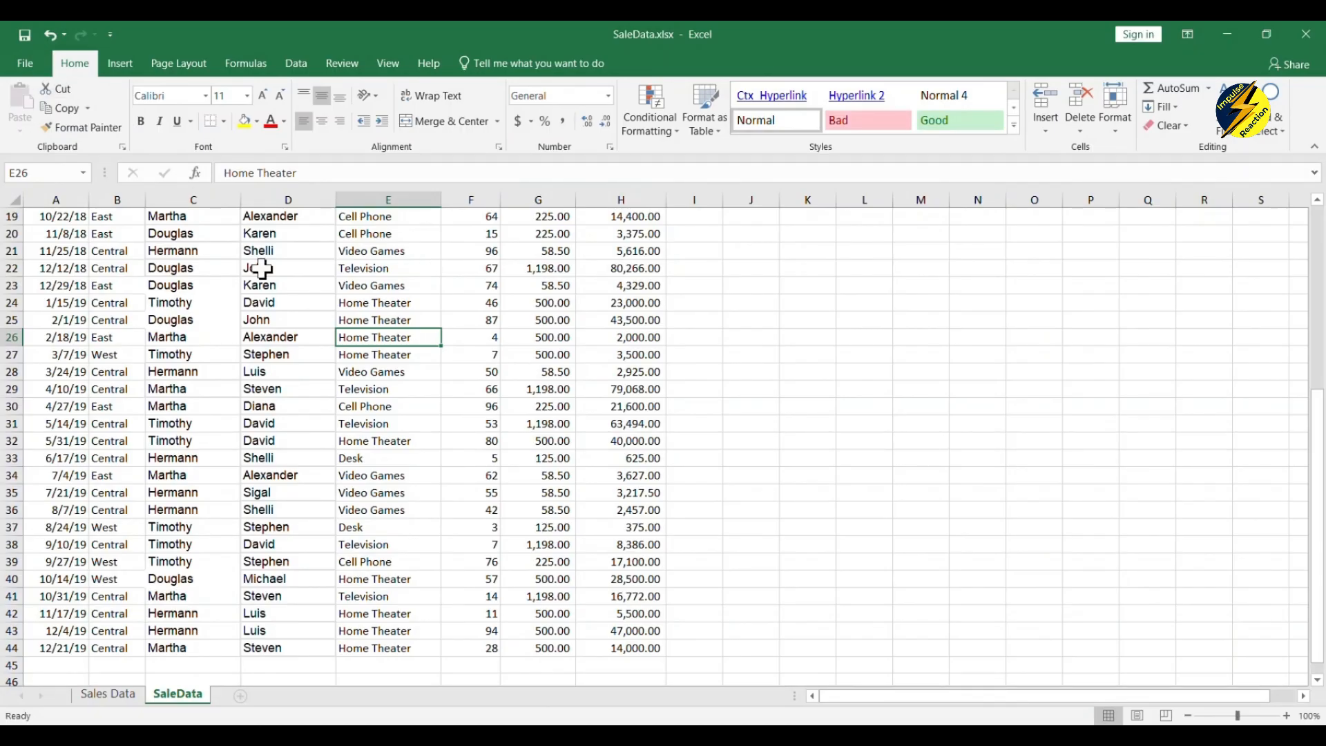
- Select some SaleData rows, then switch to the Sales Data sheet and select the East entry in B19
{"action": "left_click", "coordinate": [172, 255]}
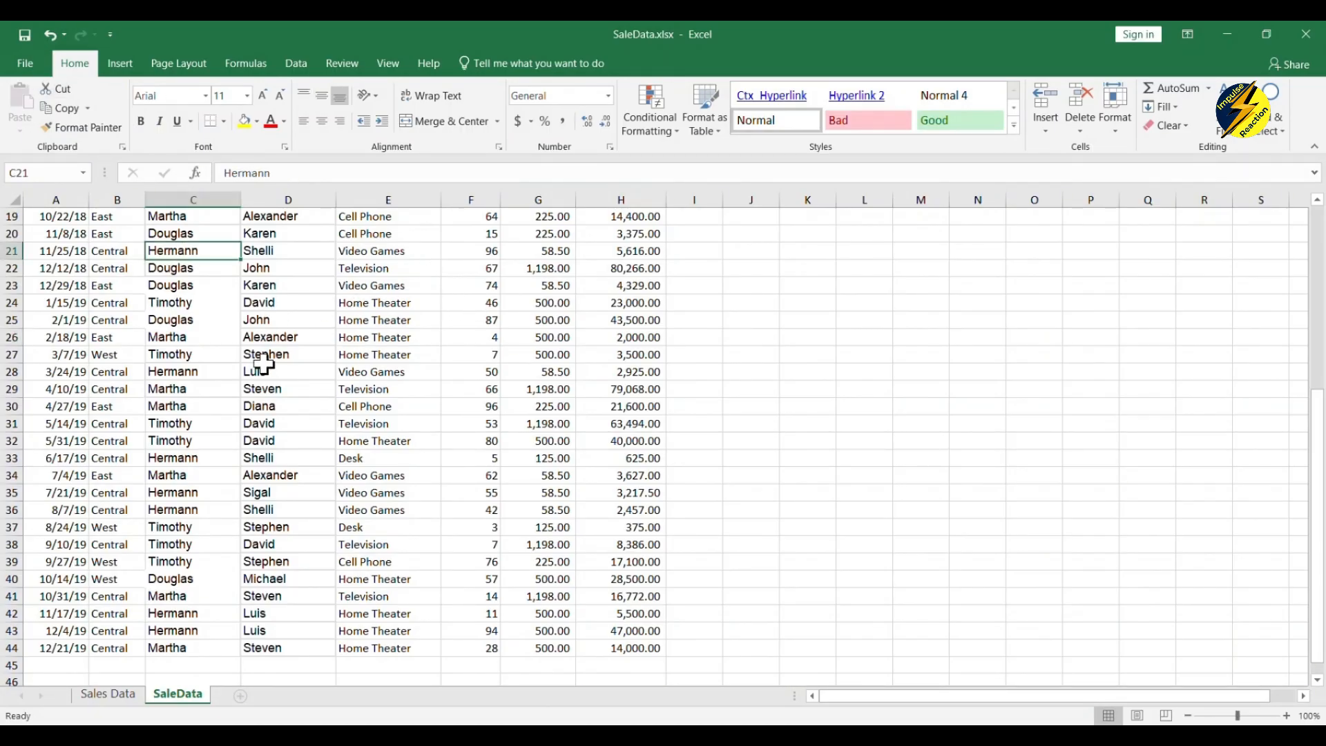
{"action": "left_click_drag", "start_coordinate": [120, 261], "coordinate": [656, 636]}
{"action": "left_click", "coordinate": [808, 493]}
{"action": "scroll", "coordinate": [448, 431], "scroll_direction": "up", "scroll_amount": 3}
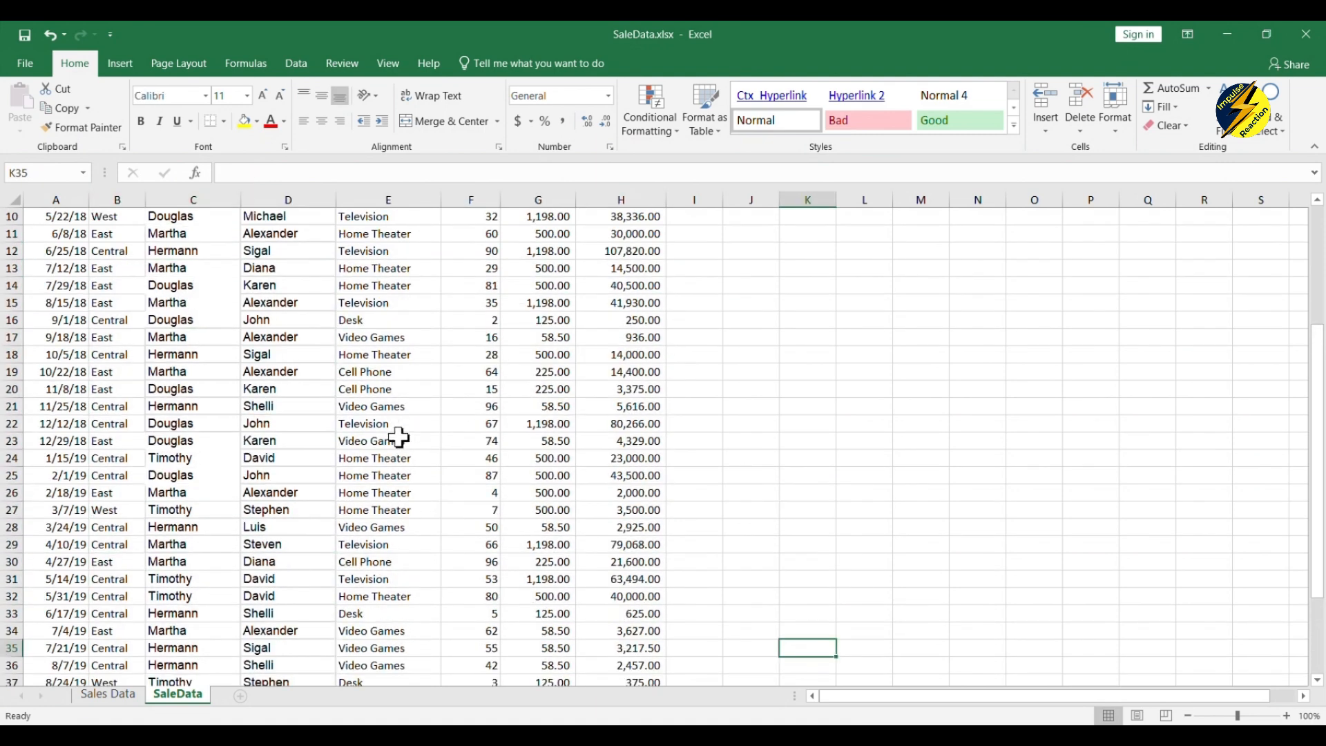
{"action": "left_click", "coordinate": [109, 694]}
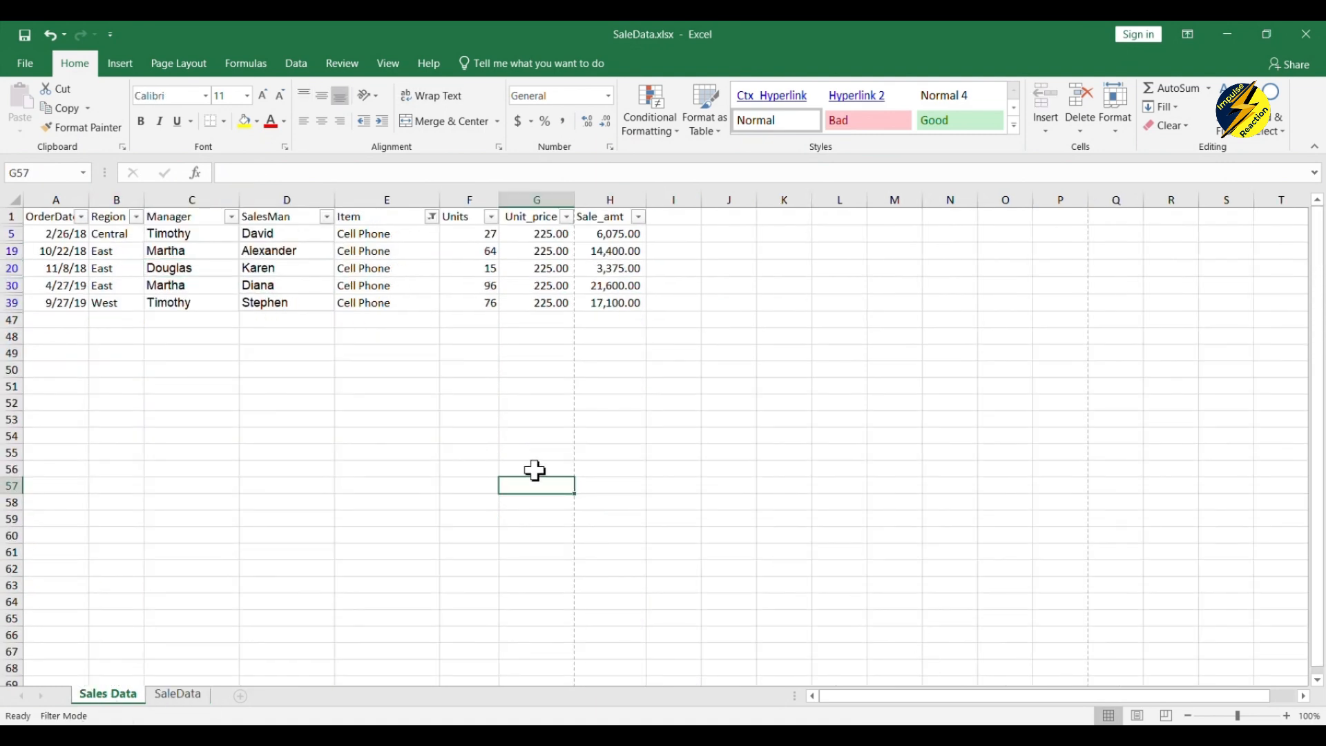
{"action": "left_click", "coordinate": [125, 250]}
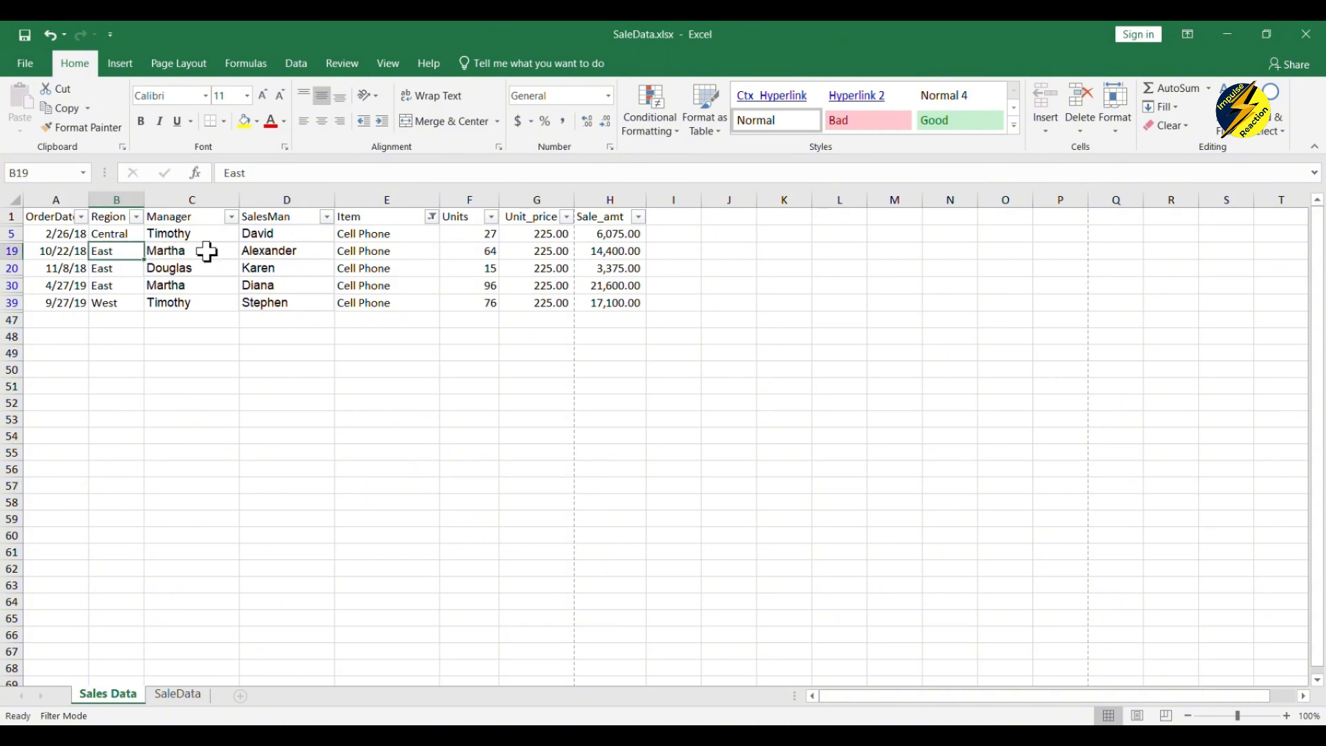